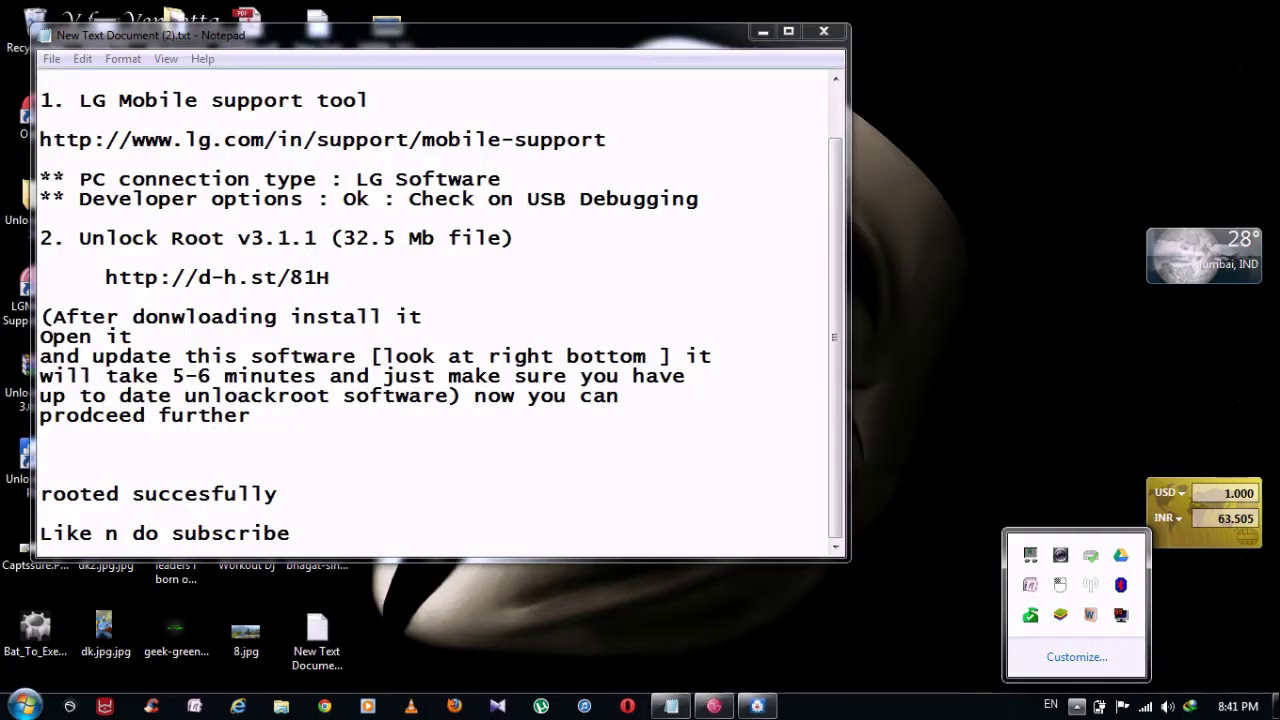
- Review the download list in the notes, highlighting the LG Mobile support tool and Unlock Root v3.1.1 entries
{"action": "left_click", "coordinate": [118, 257]}
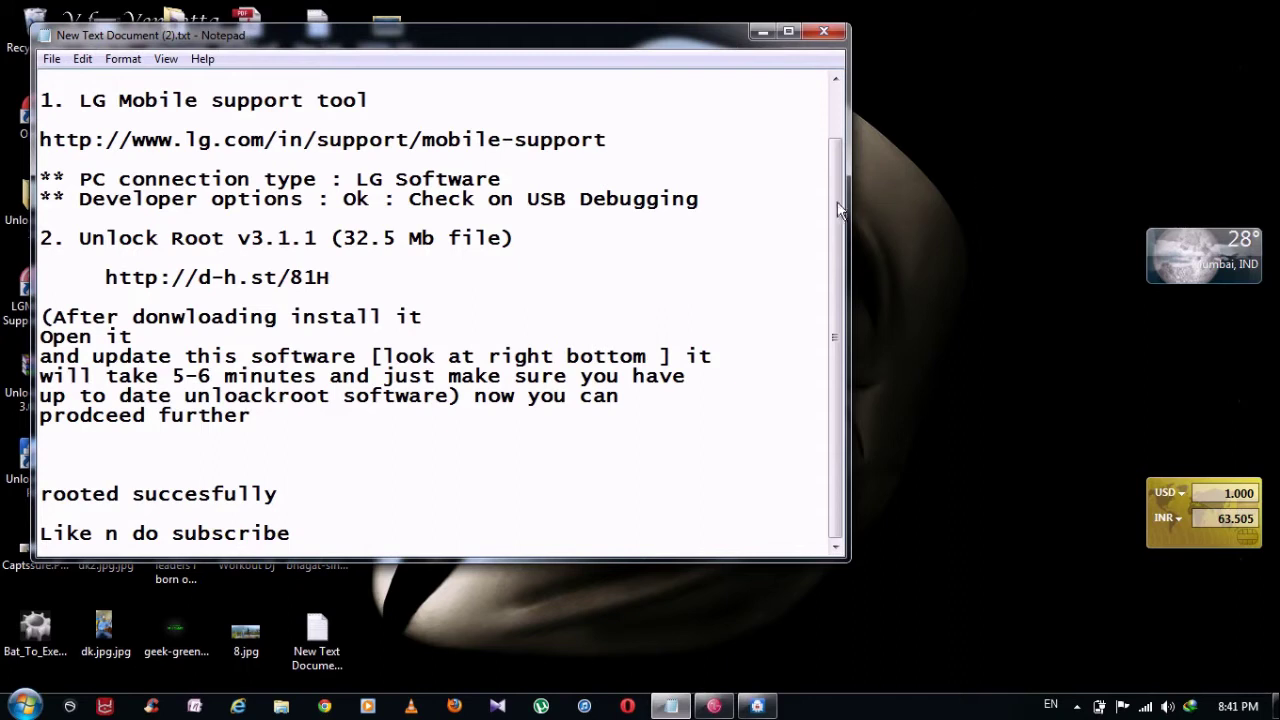
{"action": "scroll", "coordinate": [833, 143], "scroll_direction": "up", "scroll_amount": 1}
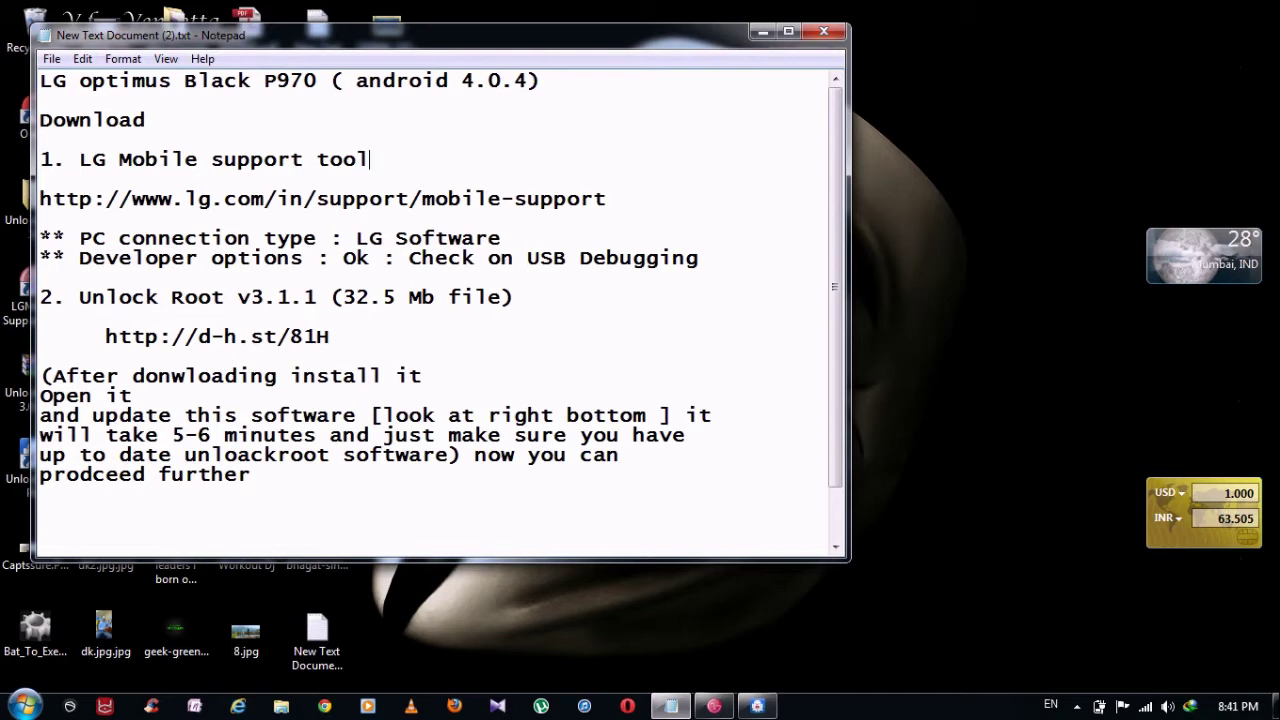
{"action": "key", "text": "shift+Home"}
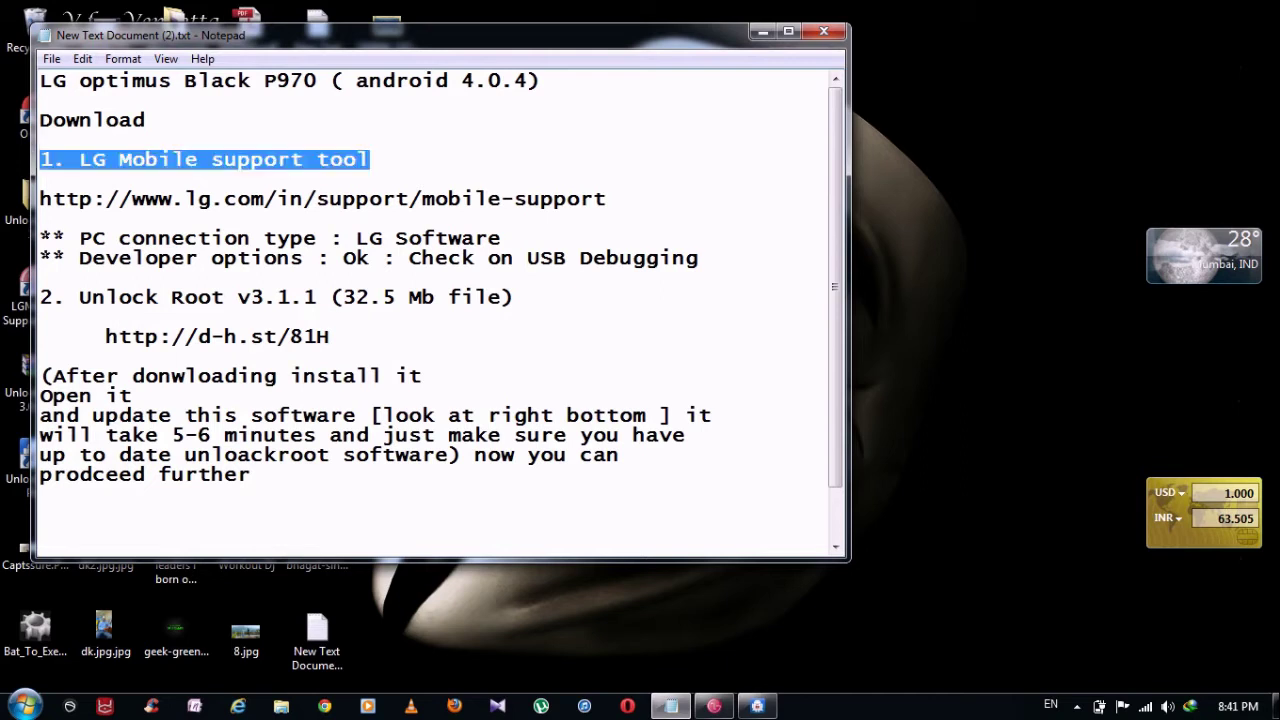
{"action": "key", "text": "Down"}
{"action": "key", "text": "Down"}
{"action": "key", "text": "Down"}
{"action": "key", "text": "Down"}
{"action": "key", "text": "Down"}
{"action": "key", "text": "Down"}
{"action": "key", "text": "Down"}
{"action": "key", "text": "End"}
{"action": "key", "text": "shift+Home"}
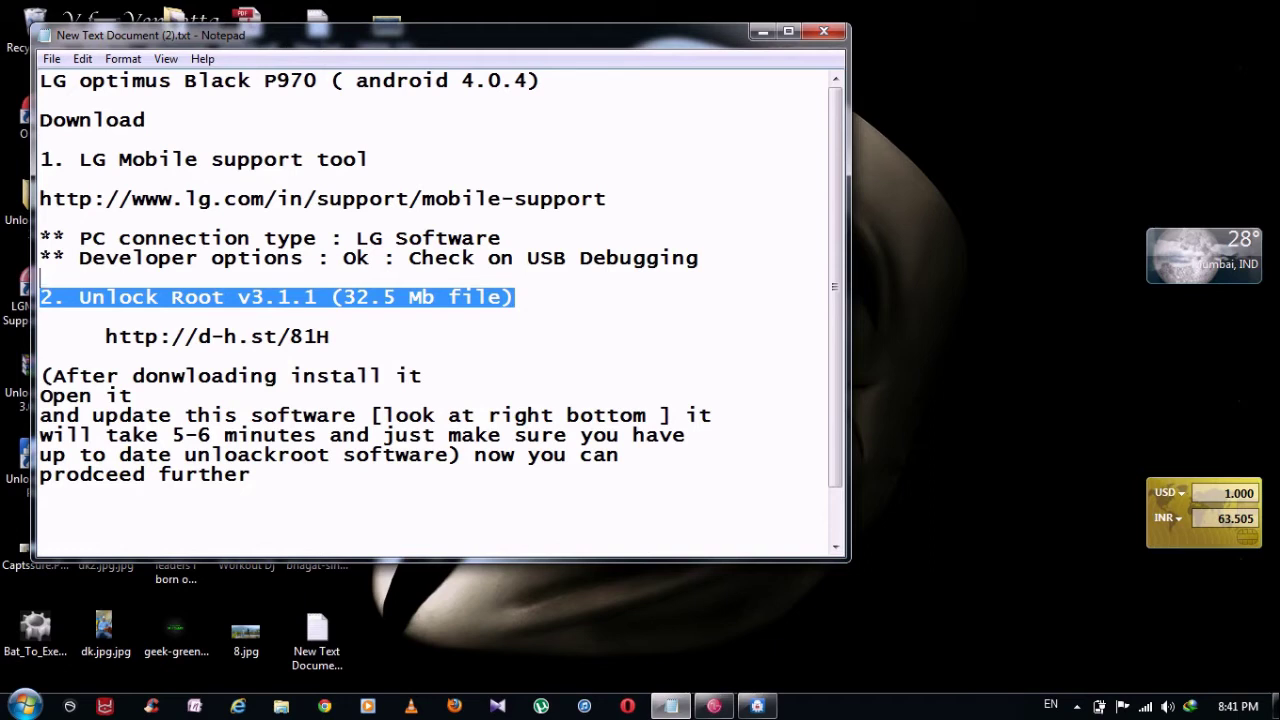
{"action": "left_click", "coordinate": [370, 159]}
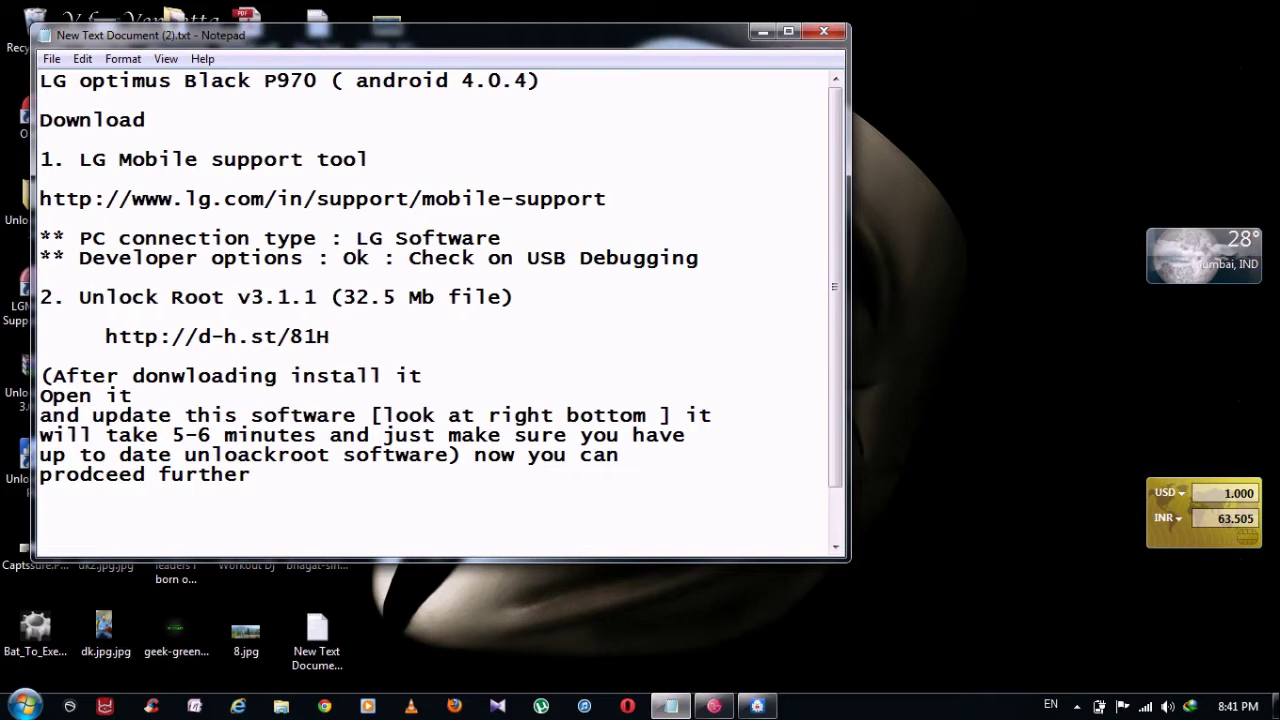
{"action": "left_click_drag", "start_coordinate": [79, 297], "coordinate": [330, 297]}
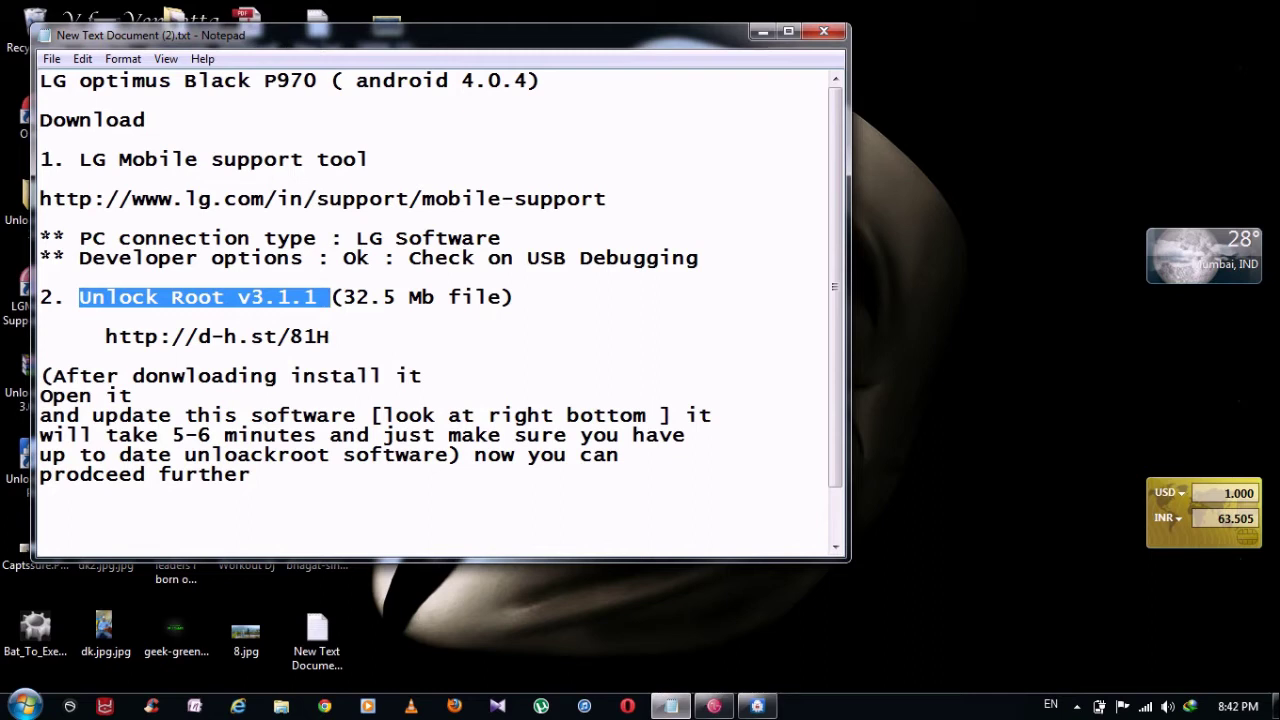
{"action": "left_click", "coordinate": [40, 179]}
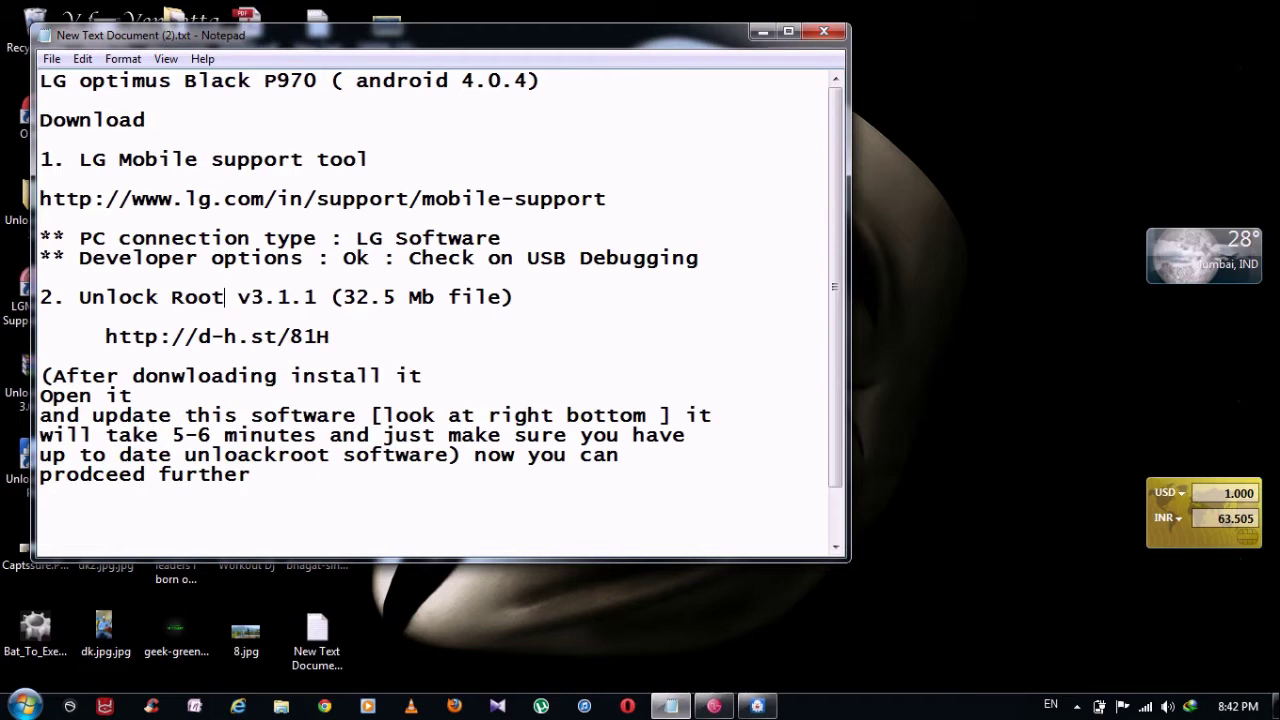
- Copy the LG mobile support link from the notes and open it in Chrome
{"action": "mouse_move", "coordinate": [40, 198]}
{"action": "left_mouse_down"}
{"action": "mouse_move", "coordinate": [608, 218]}
{"action": "mouse_move", "coordinate": [553, 198]}
{"action": "mouse_move", "coordinate": [40, 198]}
{"action": "left_mouse_up"}
{"action": "left_click", "coordinate": [553, 198]}
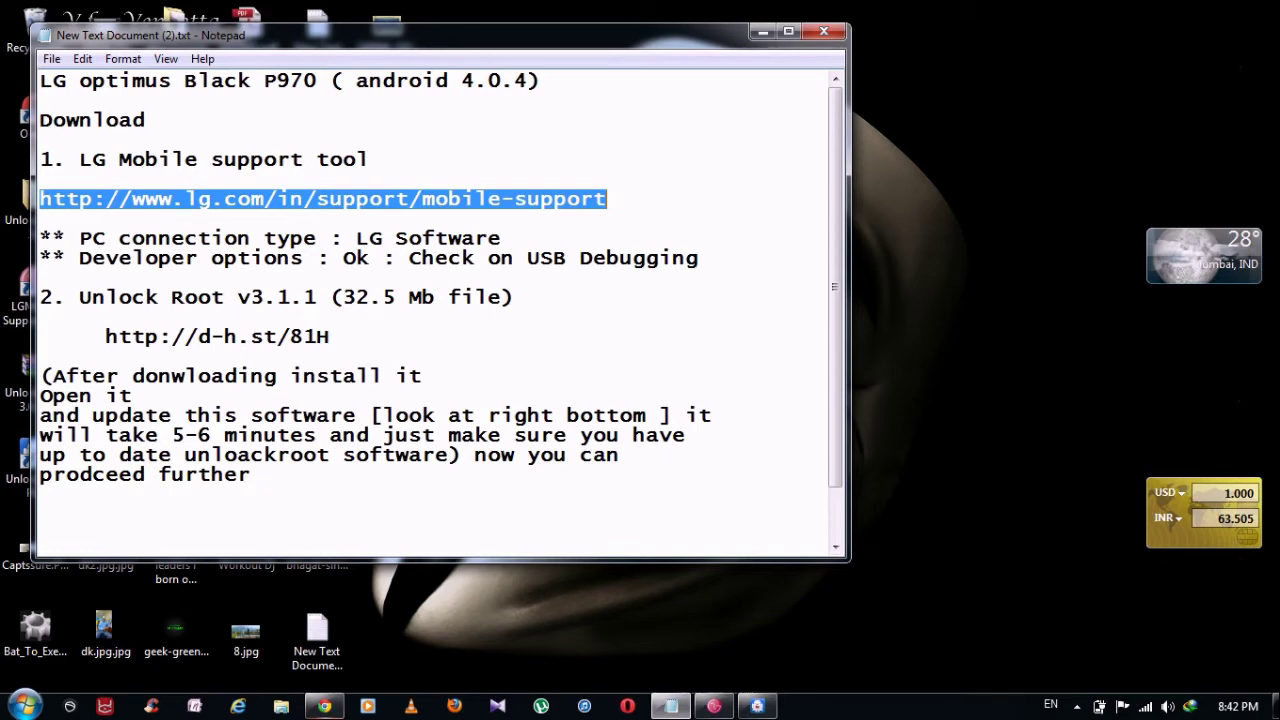
{"action": "left_click", "coordinate": [325, 706]}
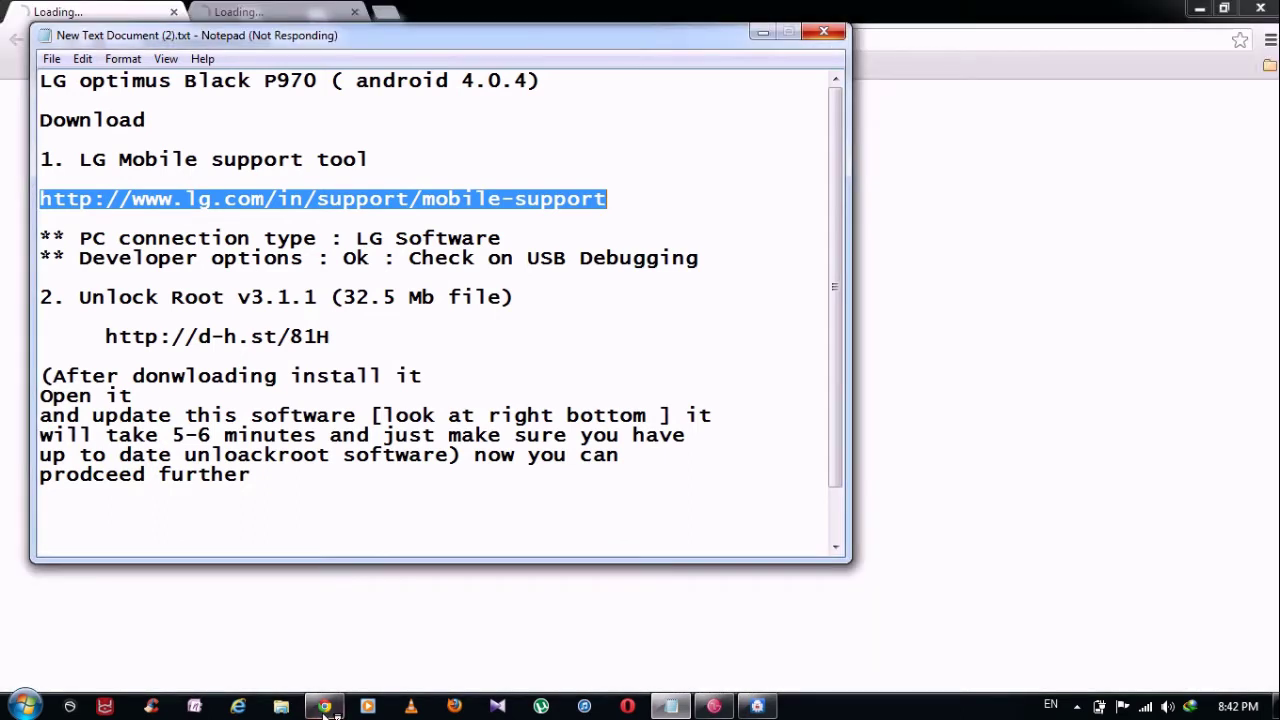
{"action": "right_click", "coordinate": [443, 201]}
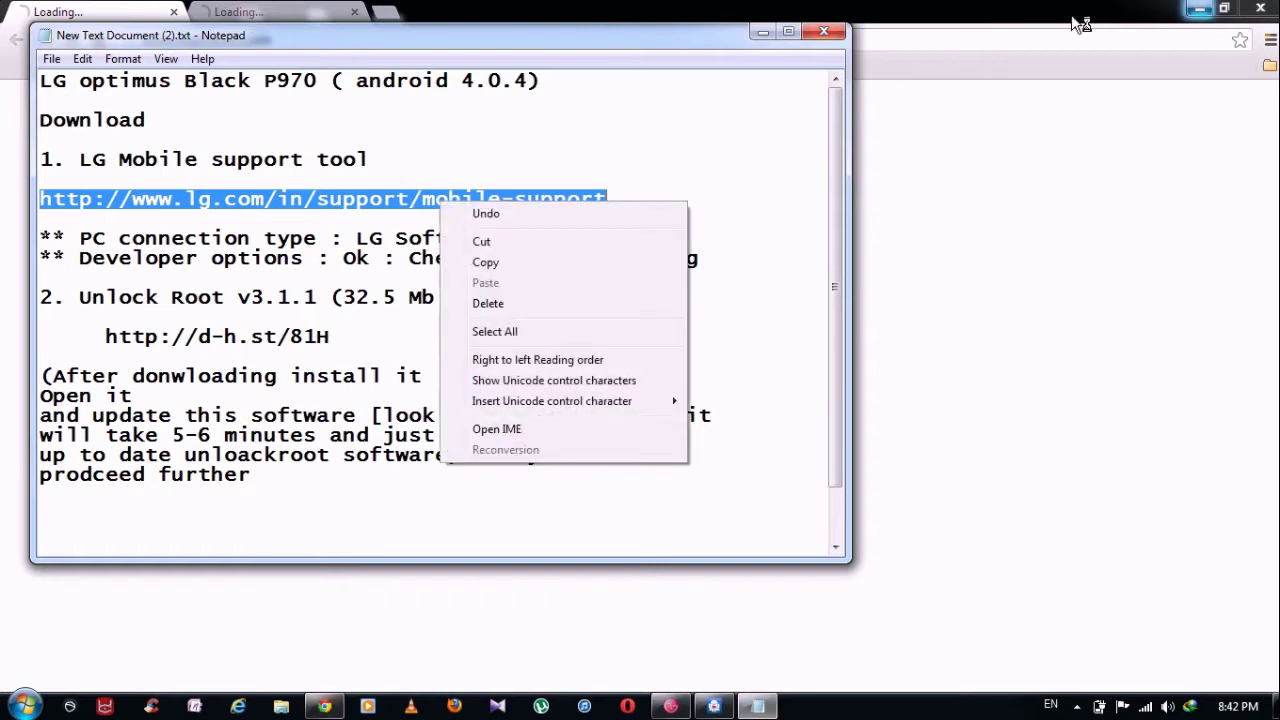
{"action": "left_click", "coordinate": [486, 263]}
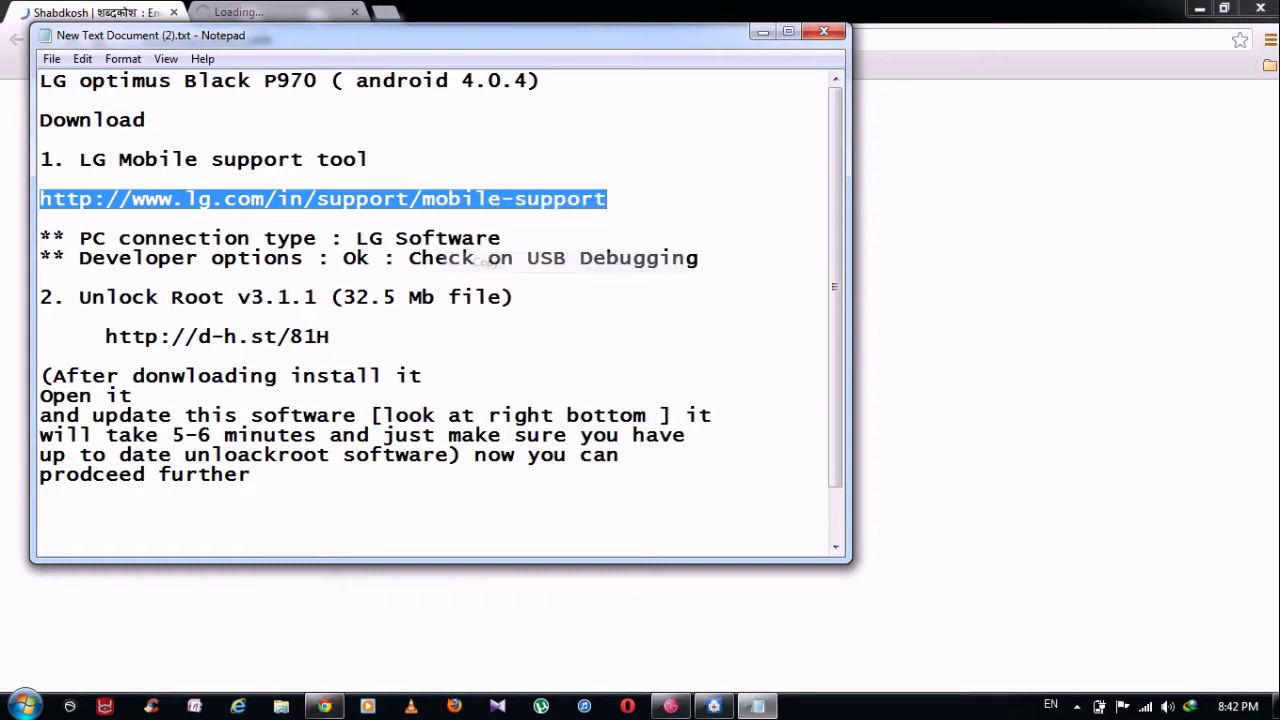
{"action": "left_click", "coordinate": [764, 34]}
{"action": "left_click", "coordinate": [250, 40]}
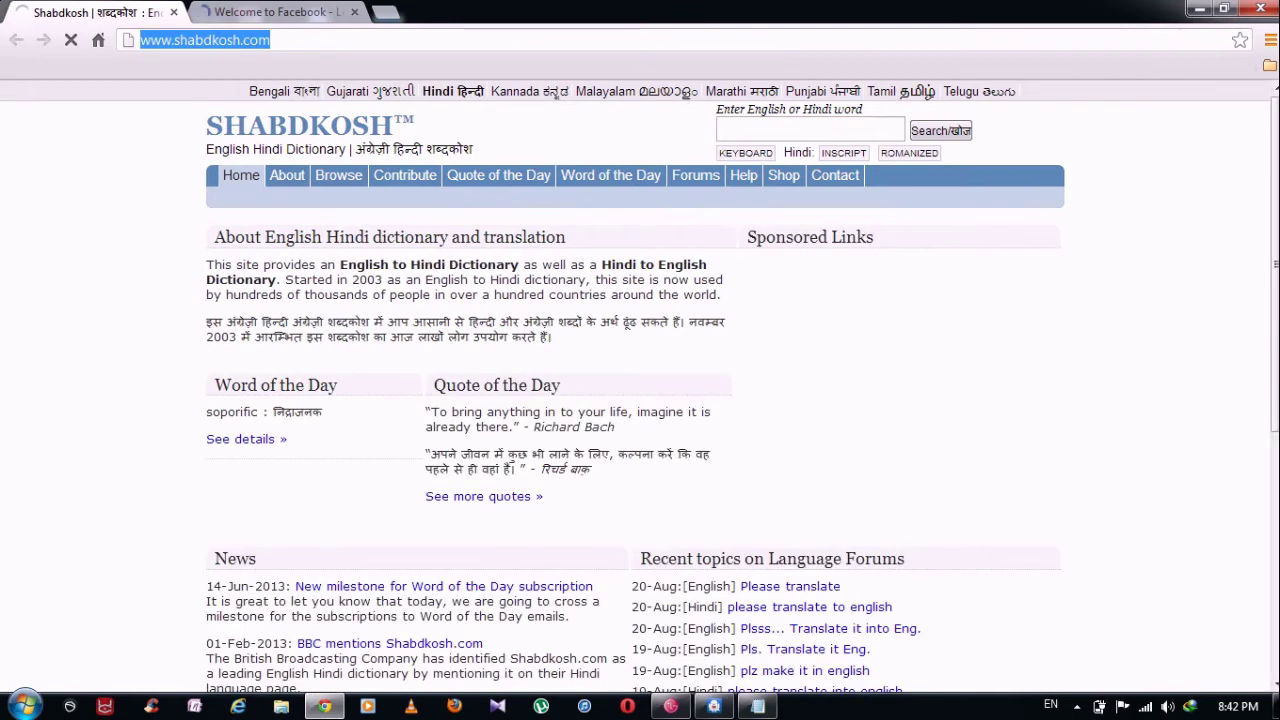
{"action": "key", "text": "ctrl+v"}
{"action": "key", "text": "Return"}
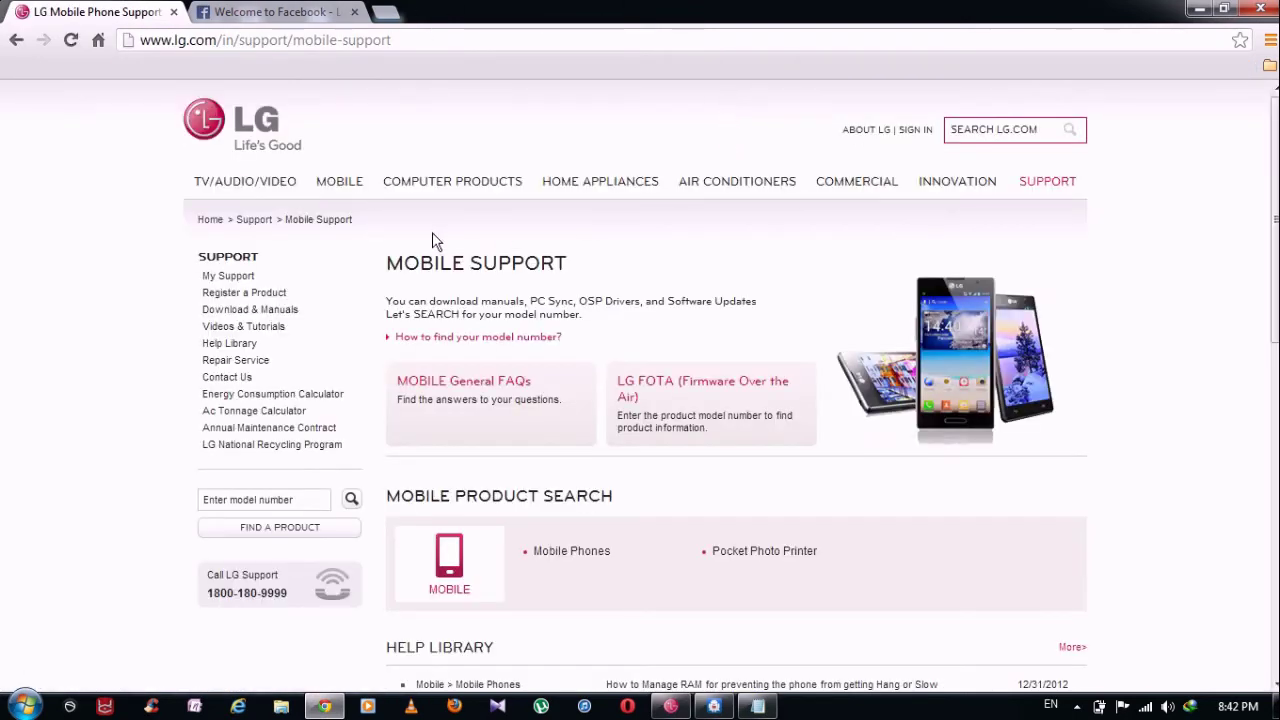
- Select model LGP970 under Mobile Phones, Smartphones, and open its Software Update & Drivers downloads
{"action": "scroll", "coordinate": [775, 367], "scroll_direction": "down", "scroll_amount": 3}
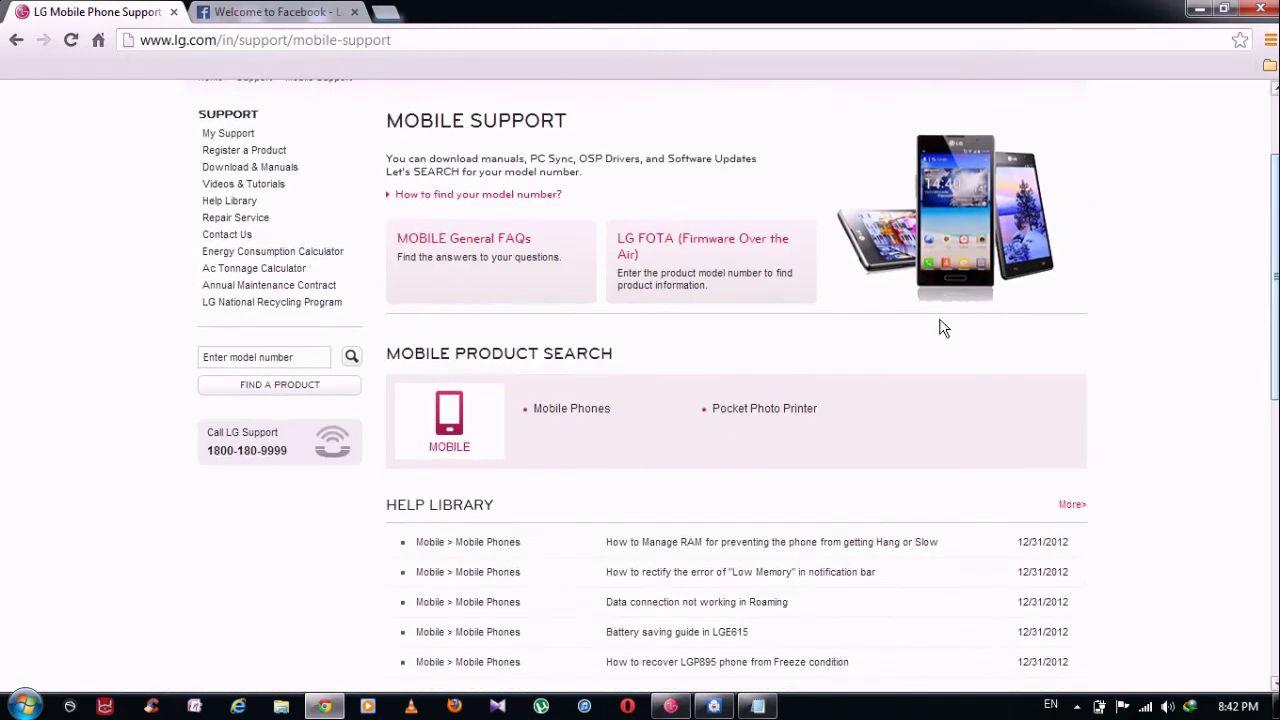
{"action": "left_click", "coordinate": [586, 410]}
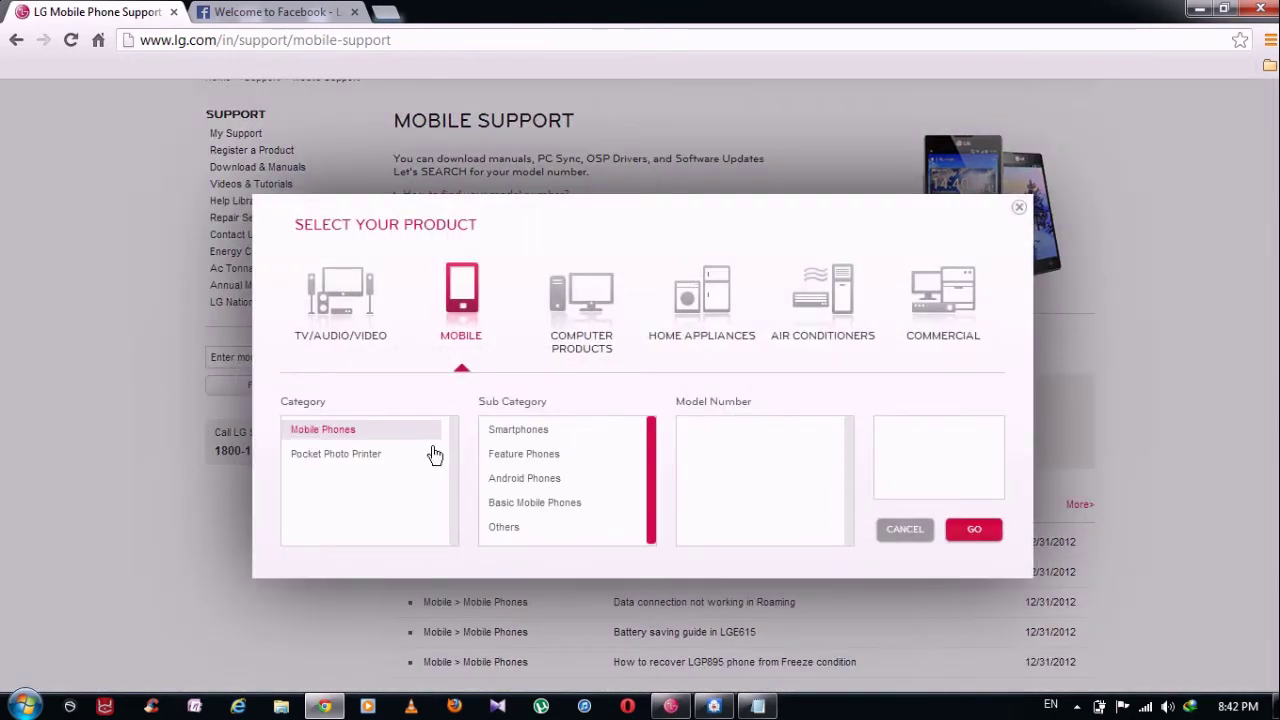
{"action": "left_click", "coordinate": [507, 437]}
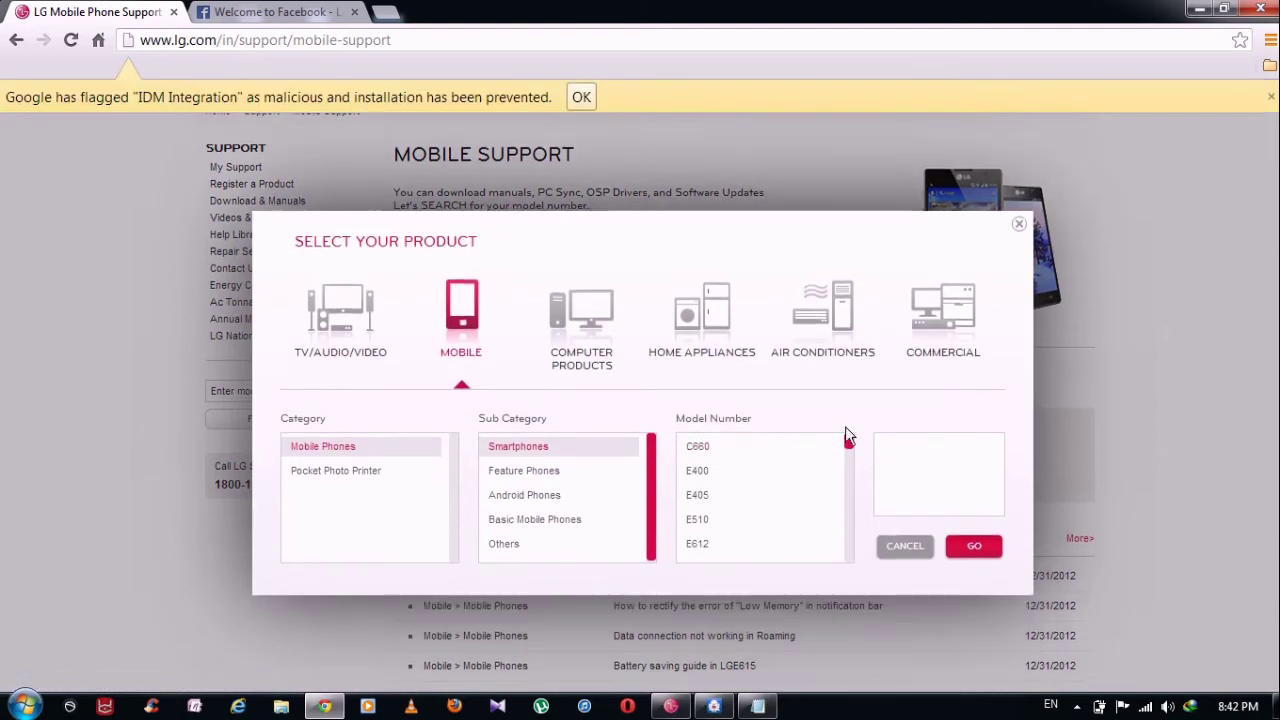
{"action": "left_click", "coordinate": [581, 97]}
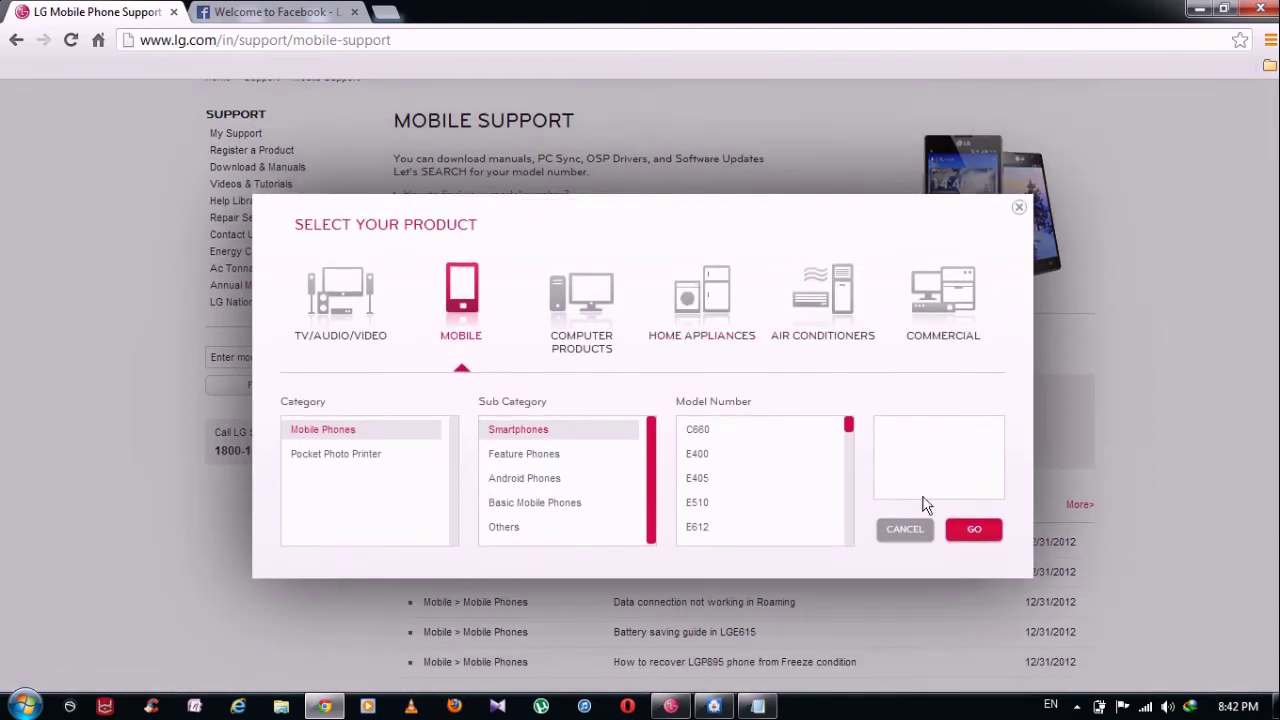
{"action": "left_click_drag", "start_coordinate": [849, 422], "coordinate": [849, 497]}
{"action": "left_click", "coordinate": [712, 516]}
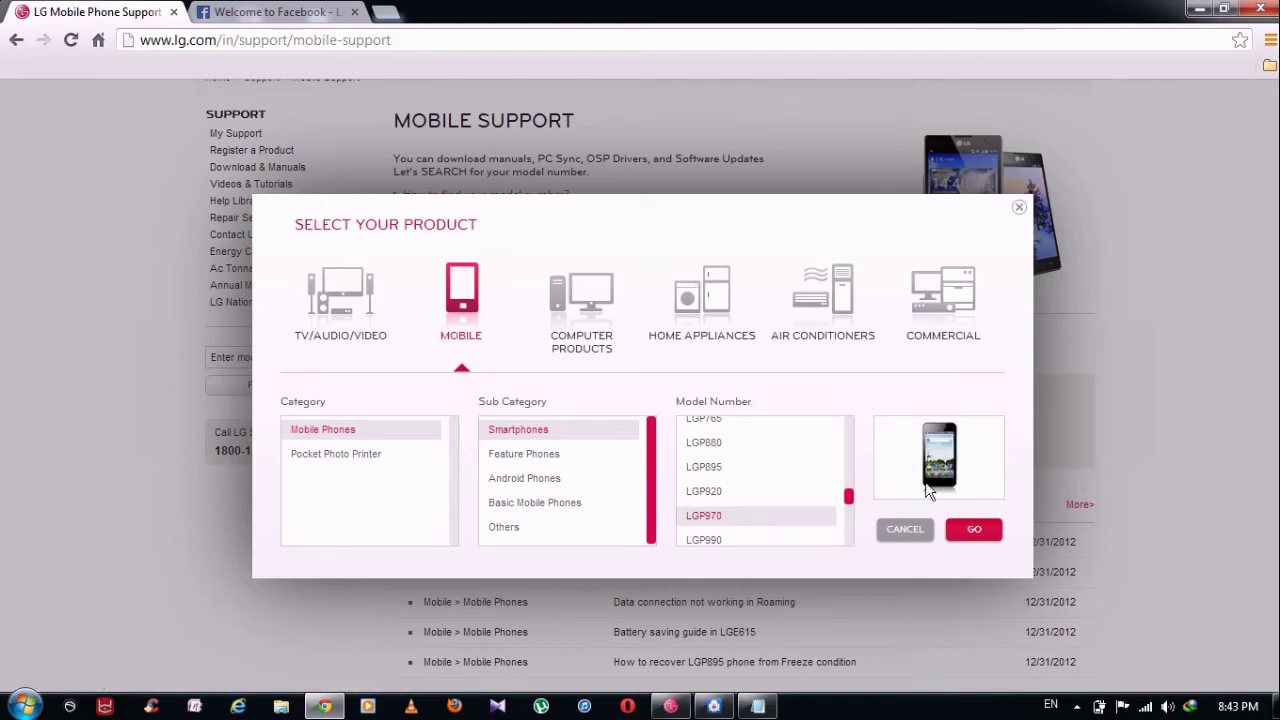
{"action": "left_click", "coordinate": [978, 531]}
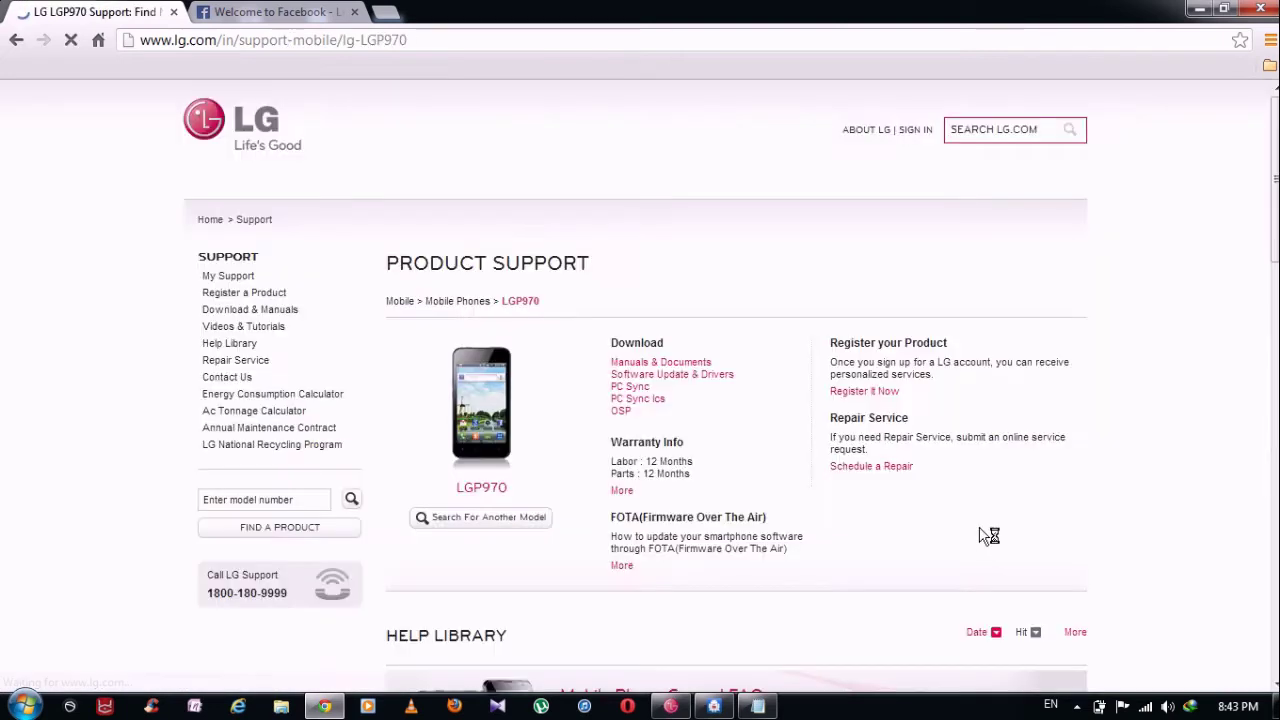
{"action": "left_click", "coordinate": [679, 374]}
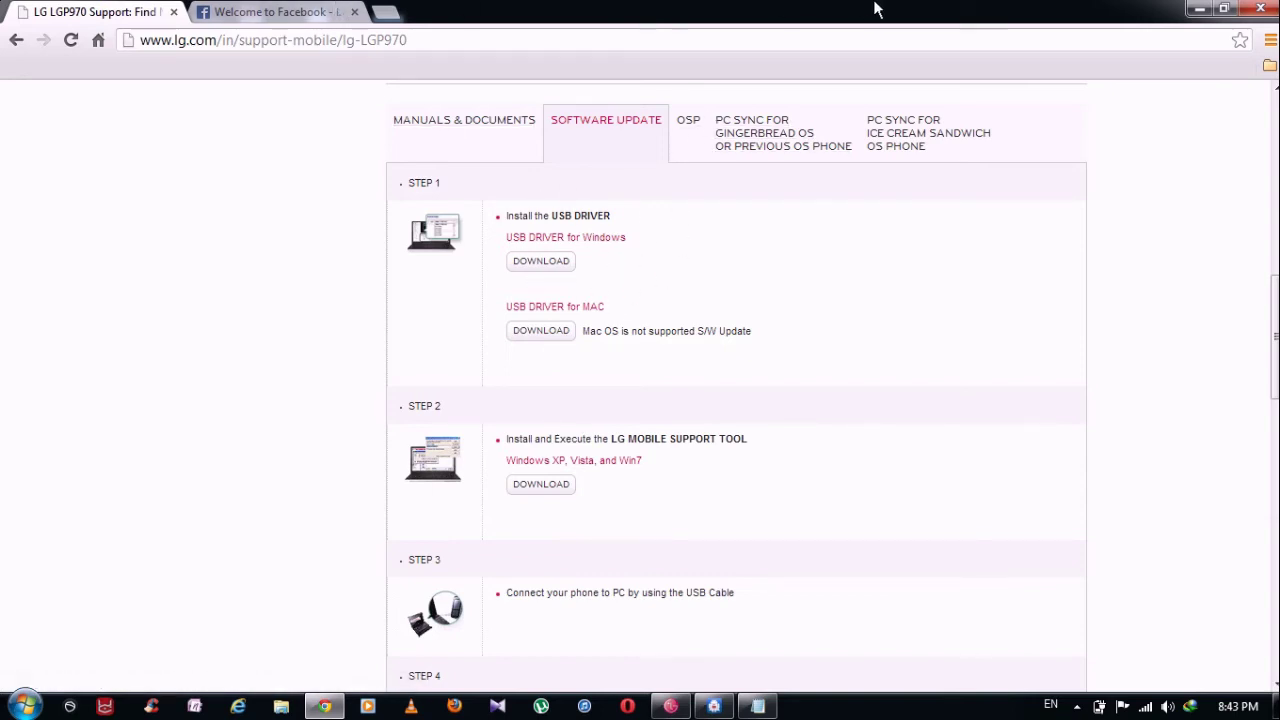
- Return to the Notepad notes and highlight the PC connection type setting, LG Software
{"action": "left_click", "coordinate": [1203, 10]}
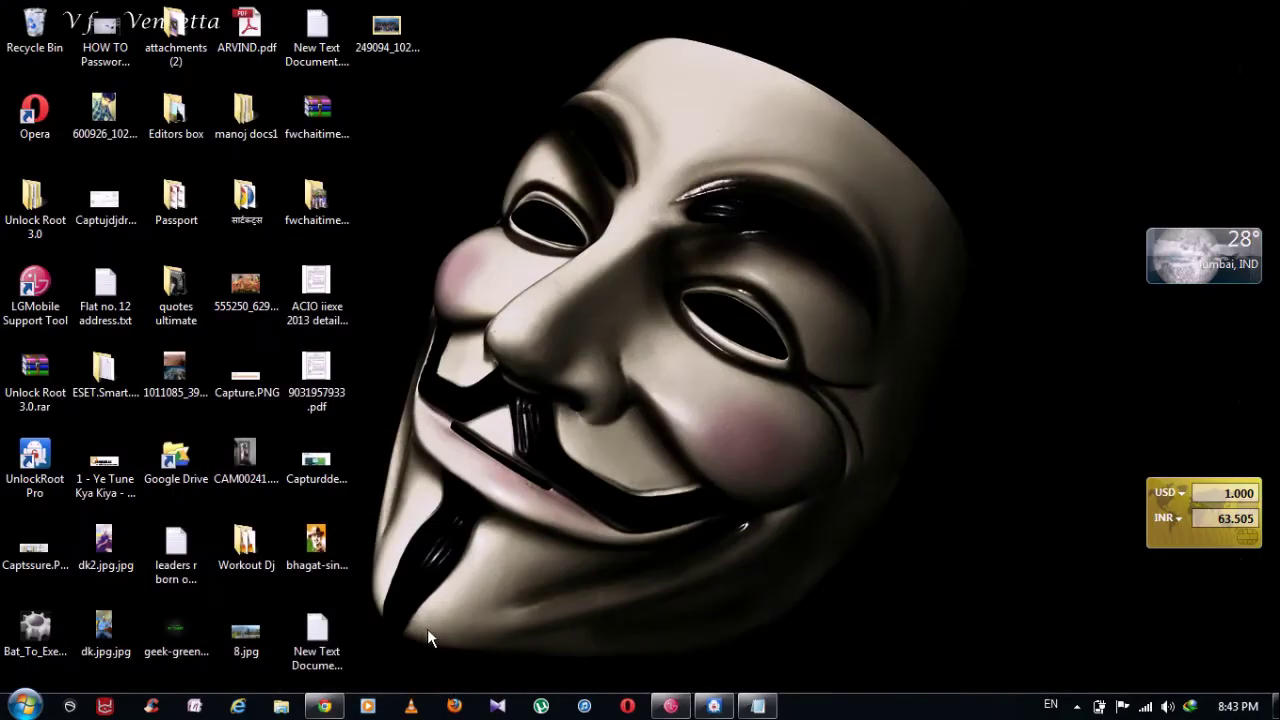
{"action": "left_click", "coordinate": [757, 706]}
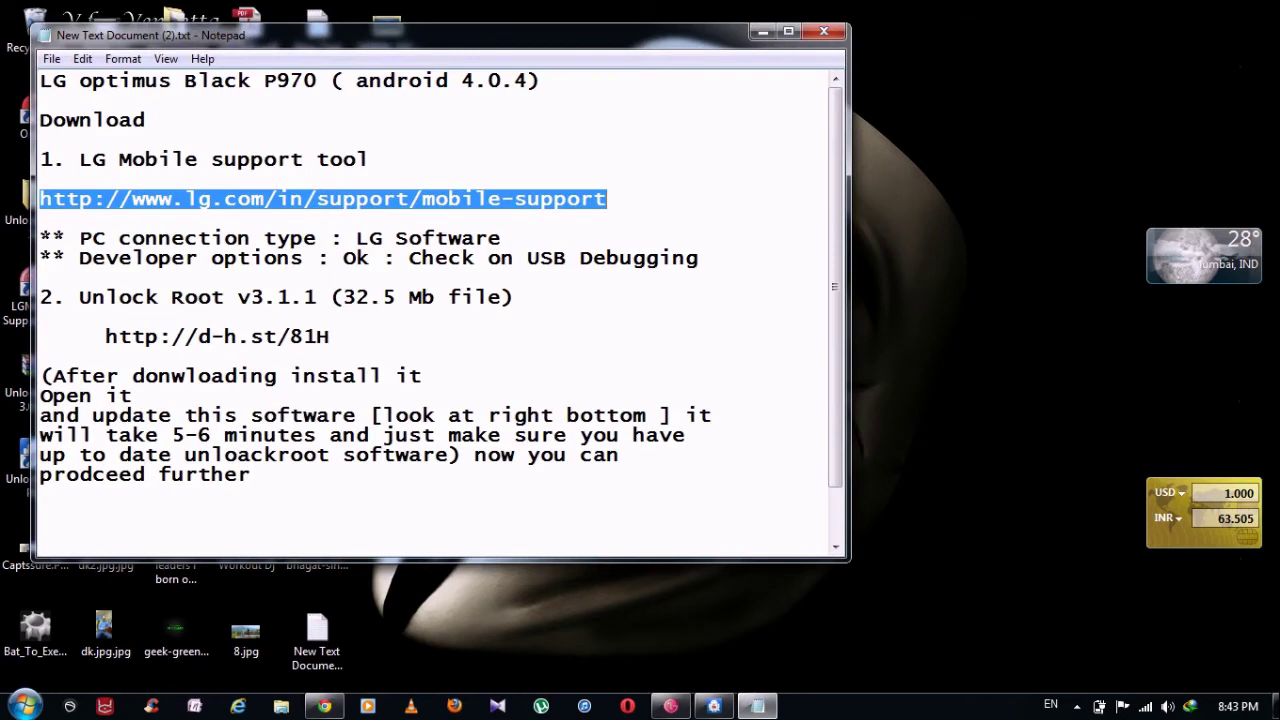
{"action": "left_click", "coordinate": [40, 277]}
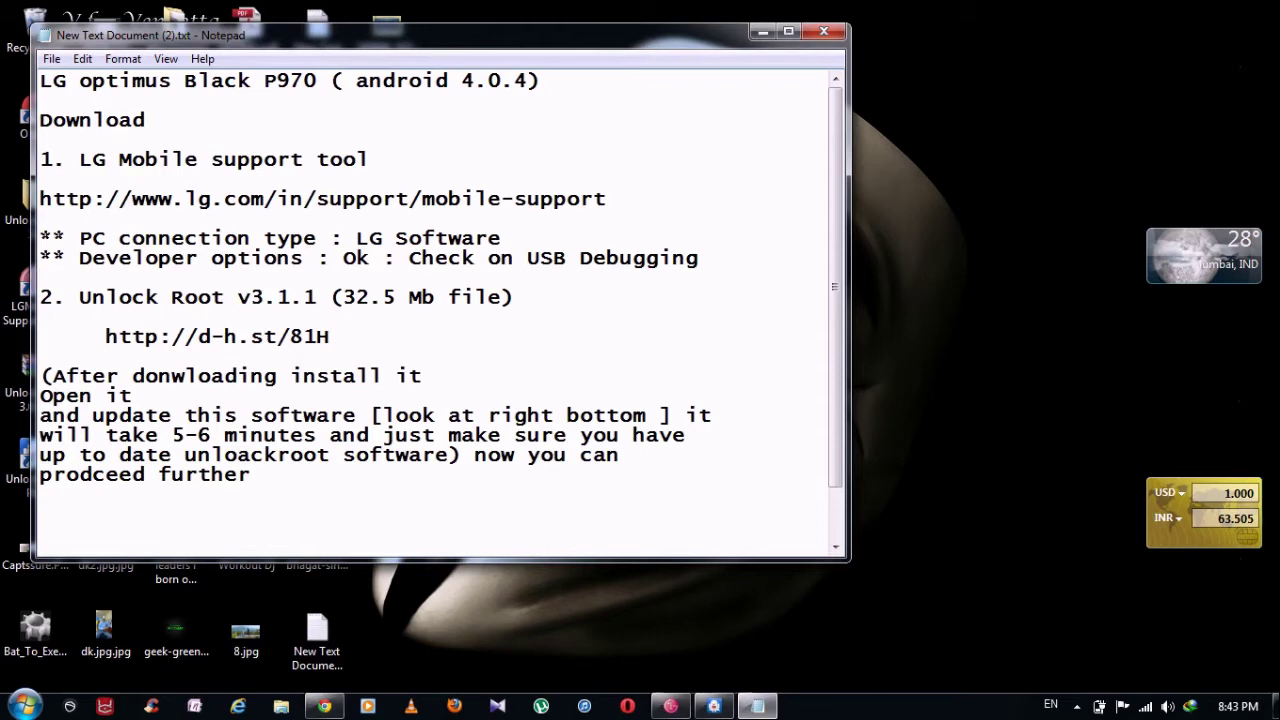
{"action": "left_click_drag", "start_coordinate": [79, 238], "coordinate": [501, 238]}
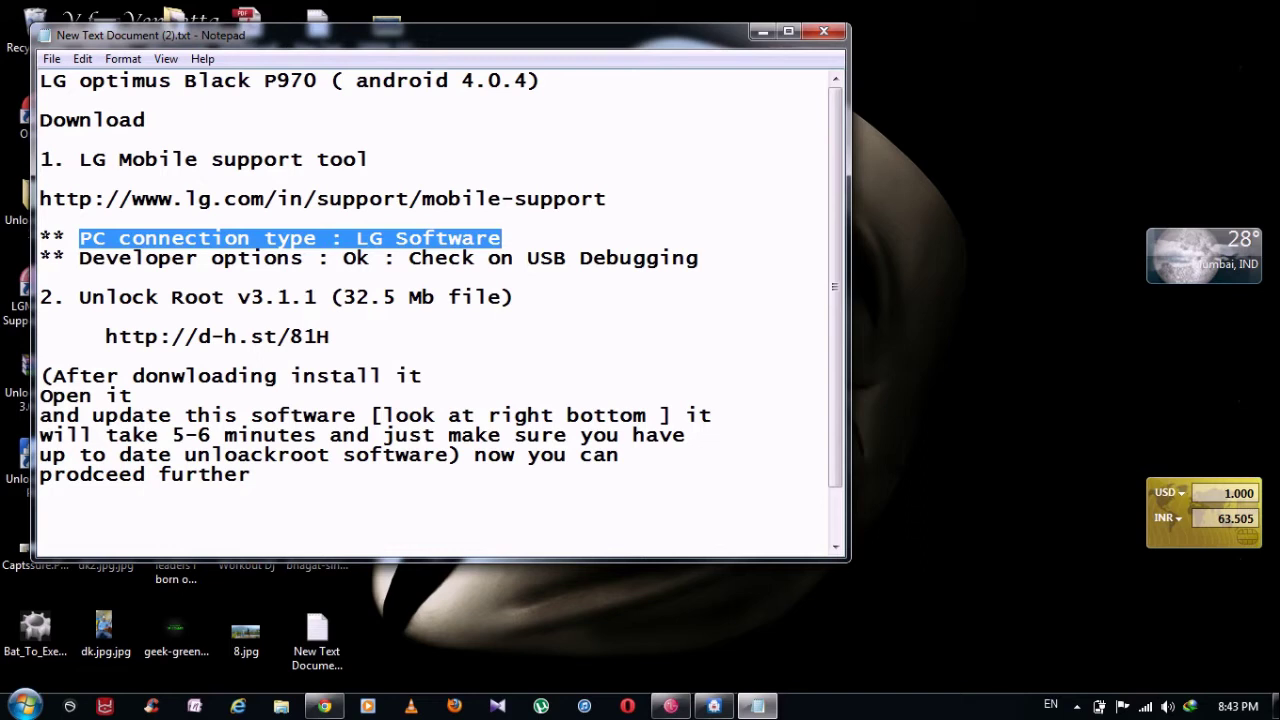
{"action": "left_click", "coordinate": [356, 238]}
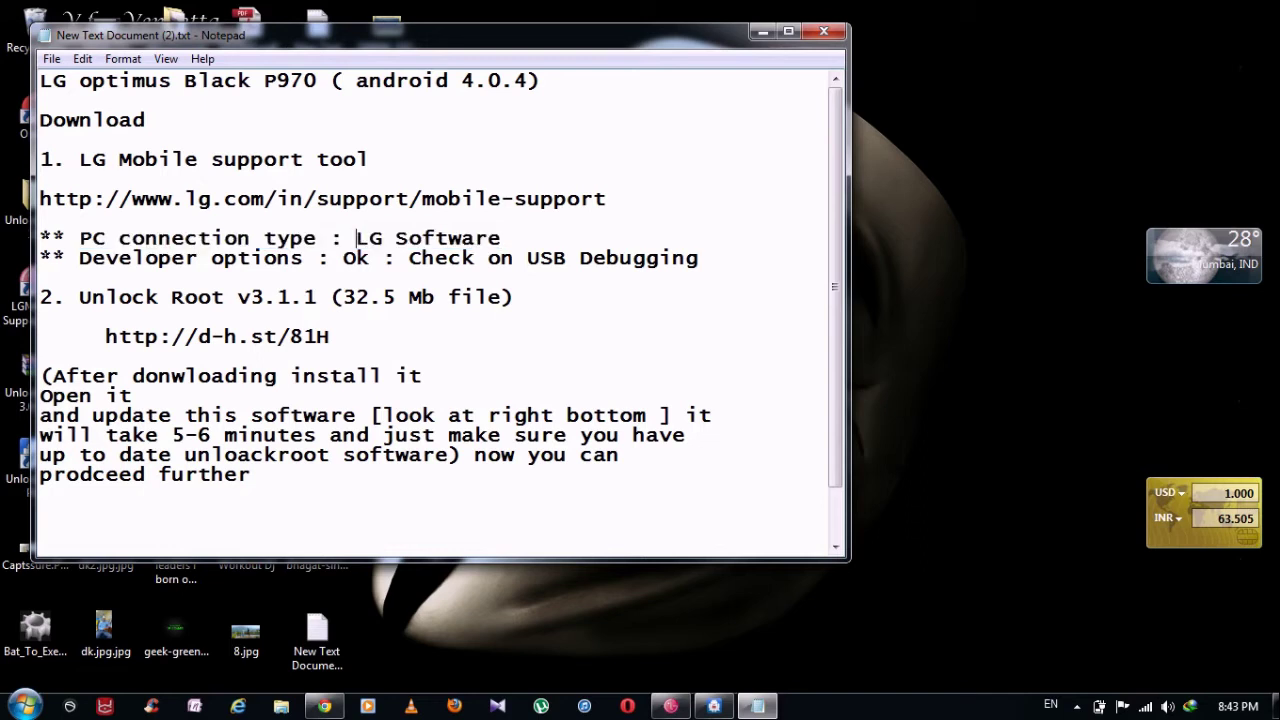
{"action": "left_click_drag", "start_coordinate": [501, 238], "coordinate": [356, 238]}
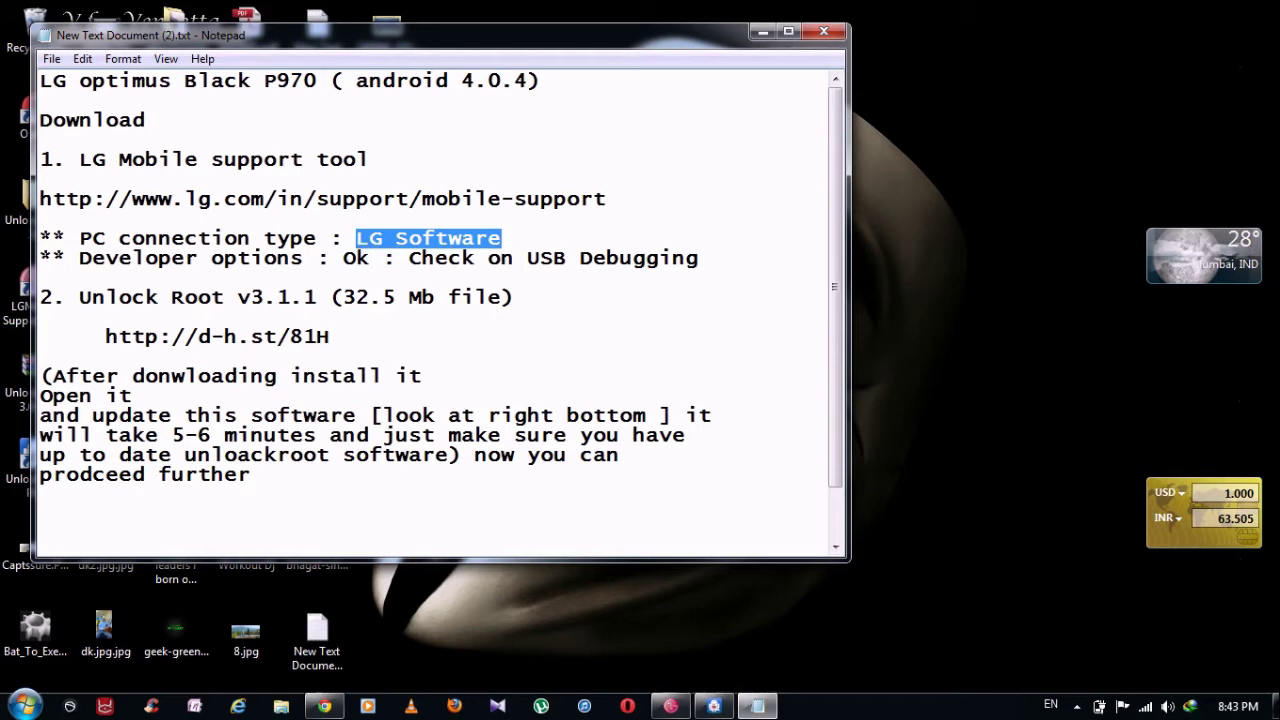
{"action": "left_click", "coordinate": [501, 238]}
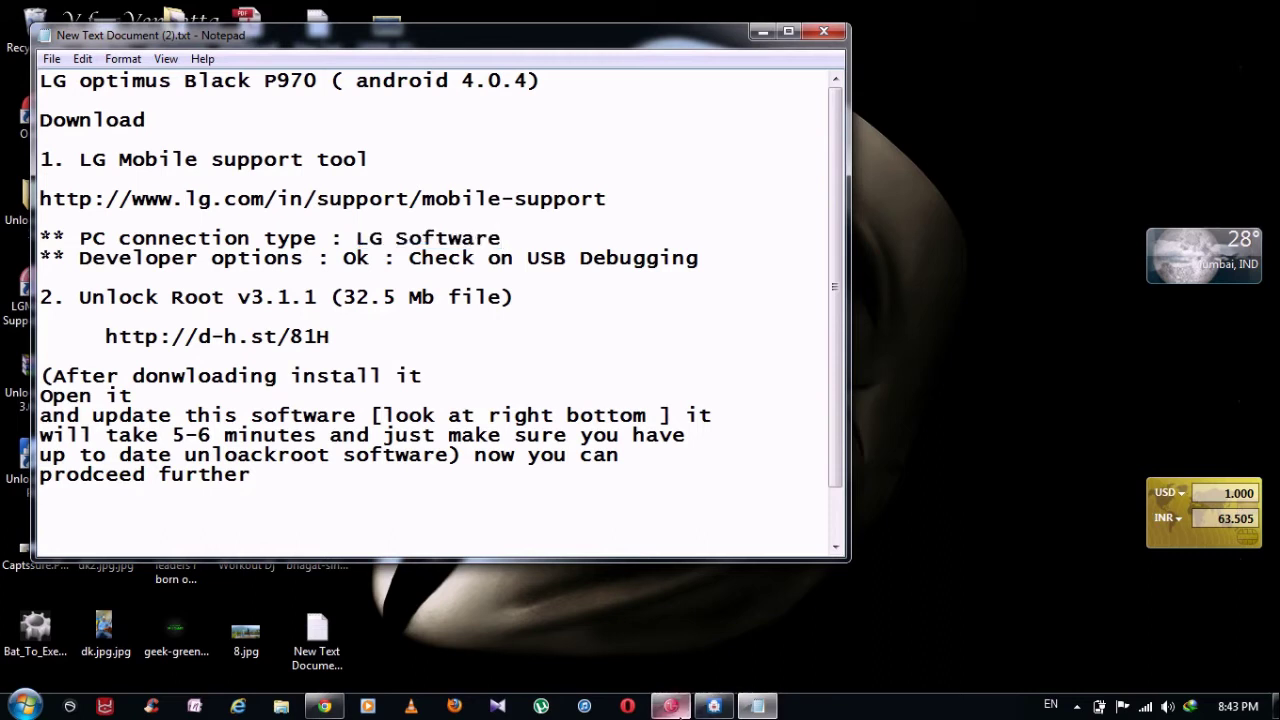
- Switch to LG Mobile Support Tool, check the connected phone's software update status, and close its window
{"action": "left_click", "coordinate": [670, 706]}
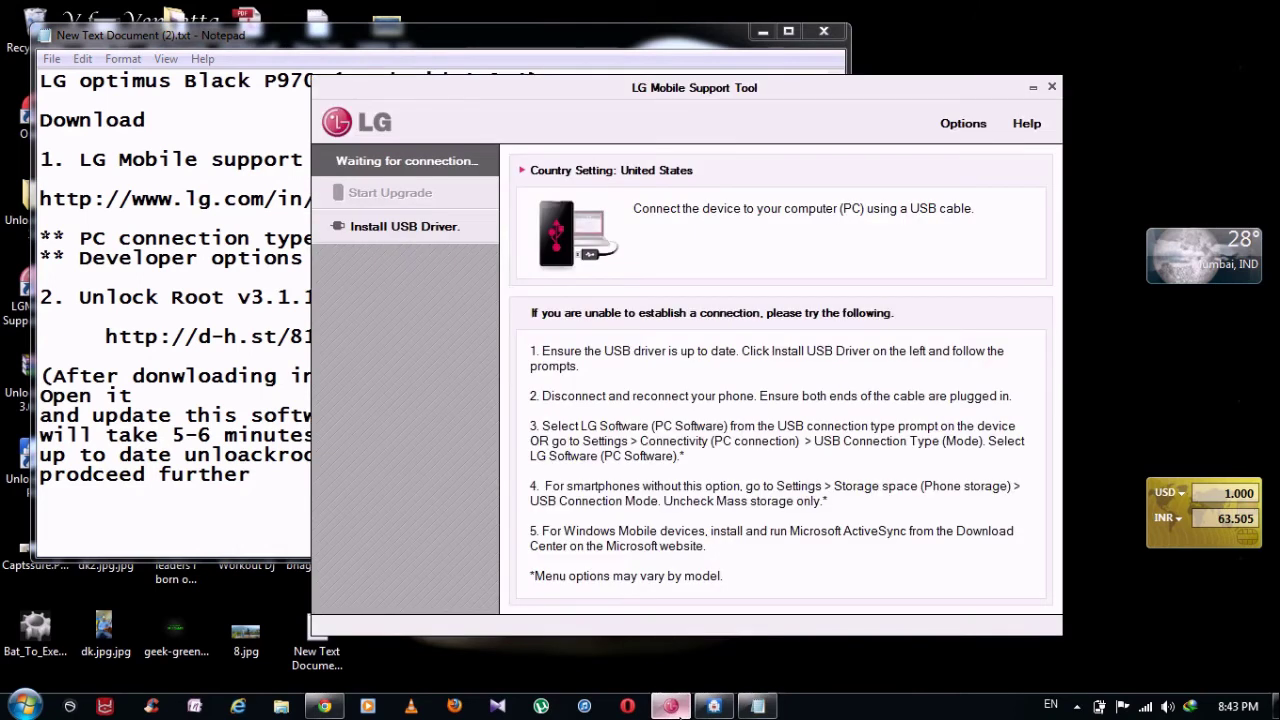
{"action": "left_click", "coordinate": [761, 32]}
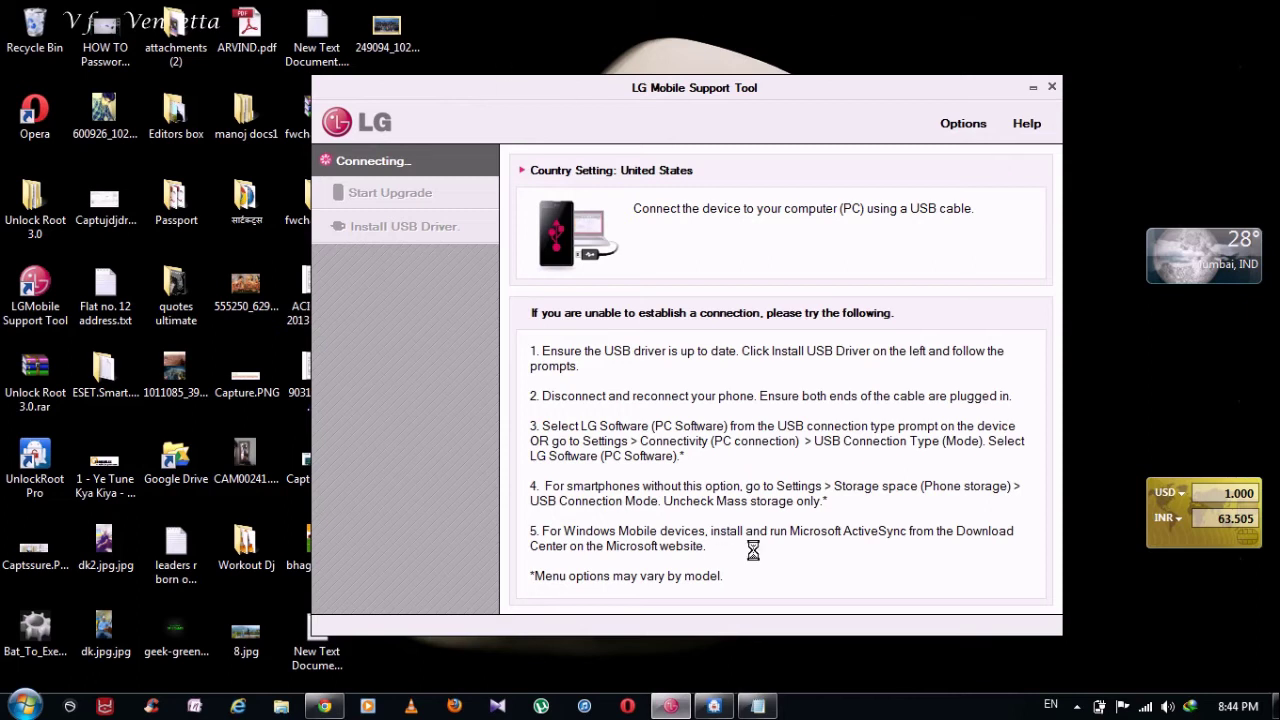
{"action": "left_click", "coordinate": [1082, 702]}
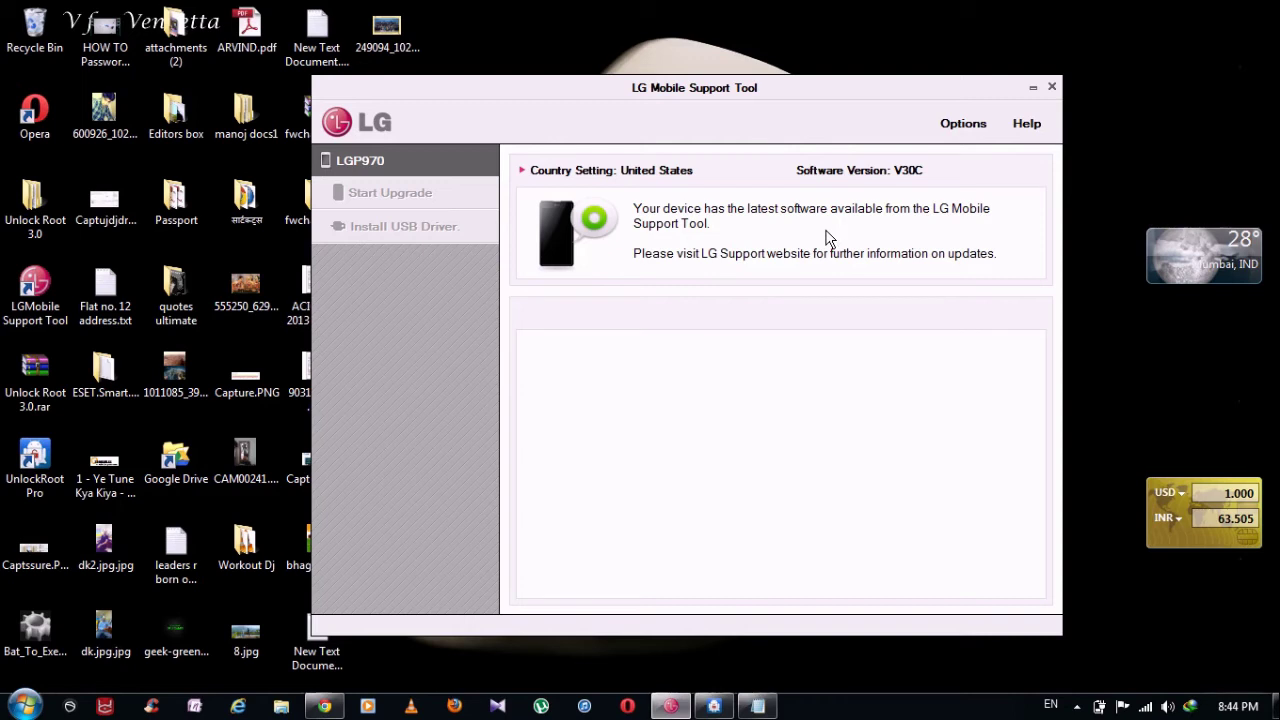
{"action": "left_click", "coordinate": [1049, 87]}
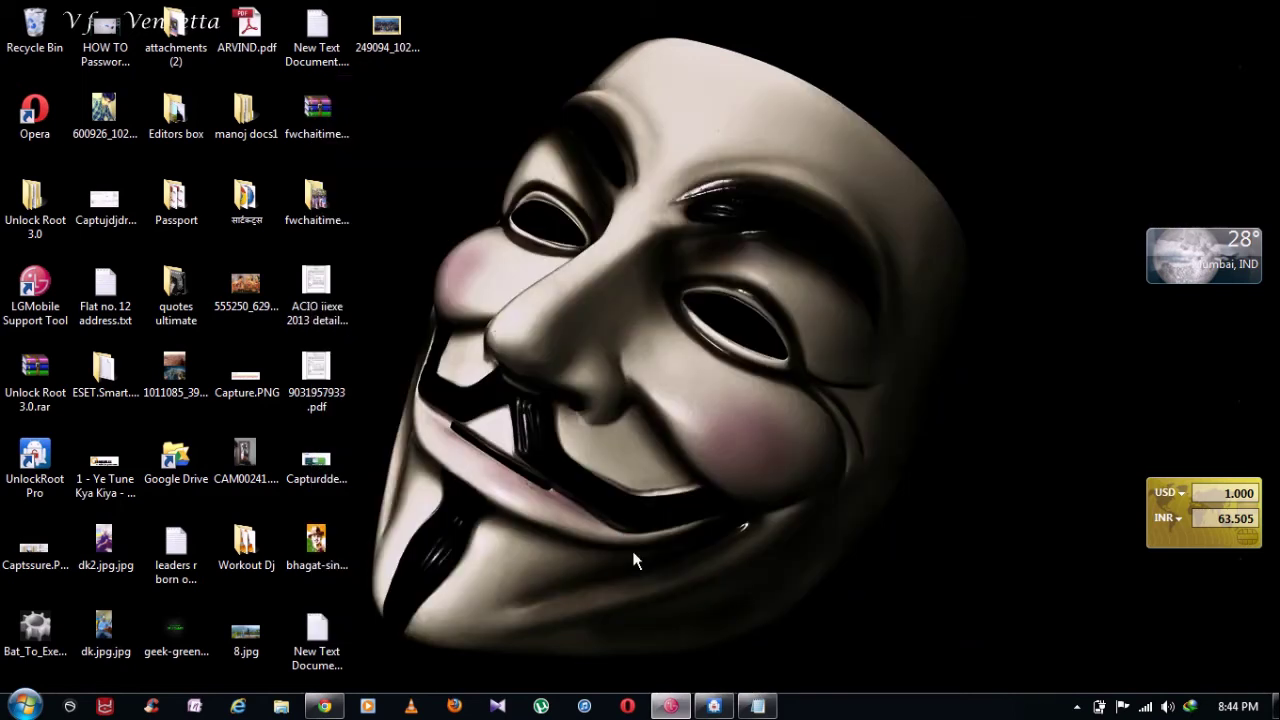
{"action": "left_click", "coordinate": [757, 706]}
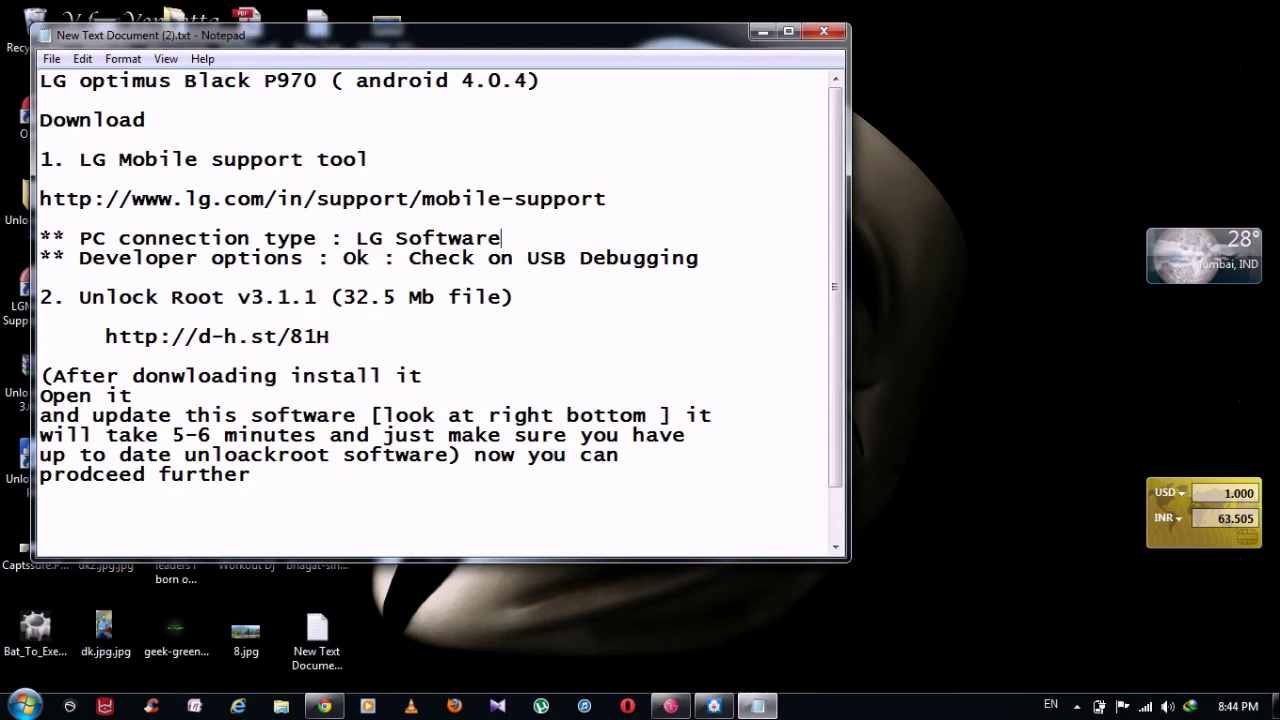
{"action": "mouse_move", "coordinate": [330, 336]}
{"action": "left_mouse_down"}
{"action": "mouse_move", "coordinate": [38, 336]}
{"action": "mouse_move", "coordinate": [330, 336]}
{"action": "left_mouse_up"}
{"action": "key", "text": "ctrl+c"}
{"action": "left_click", "coordinate": [324, 706]}
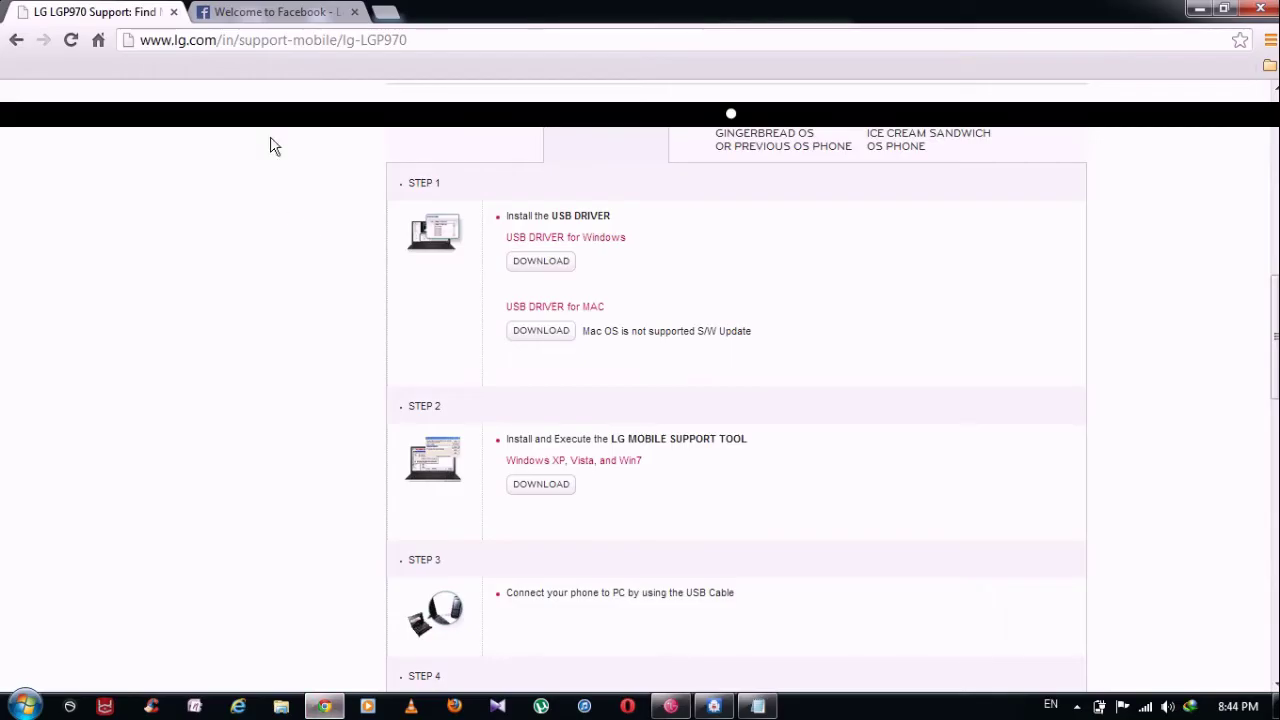
{"action": "left_click", "coordinate": [268, 14]}
{"action": "left_click", "coordinate": [266, 42]}
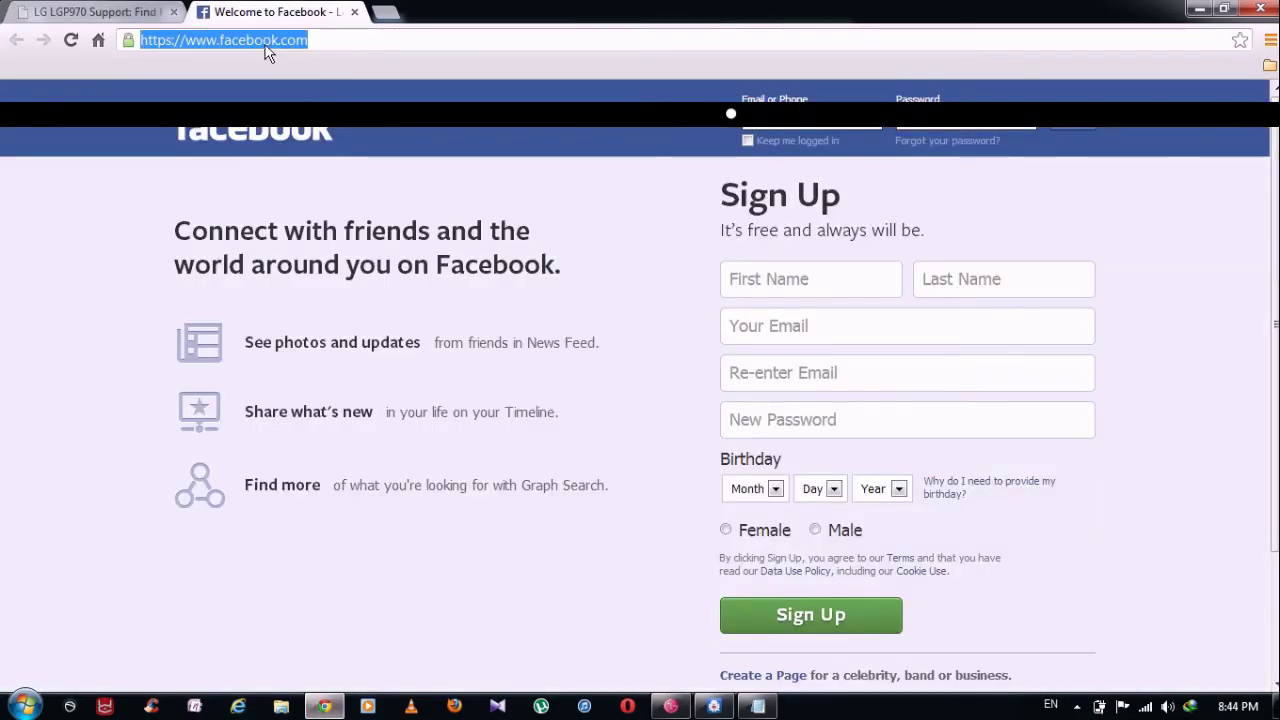
{"action": "key", "text": "ctrl+v"}
{"action": "key", "text": "Return"}
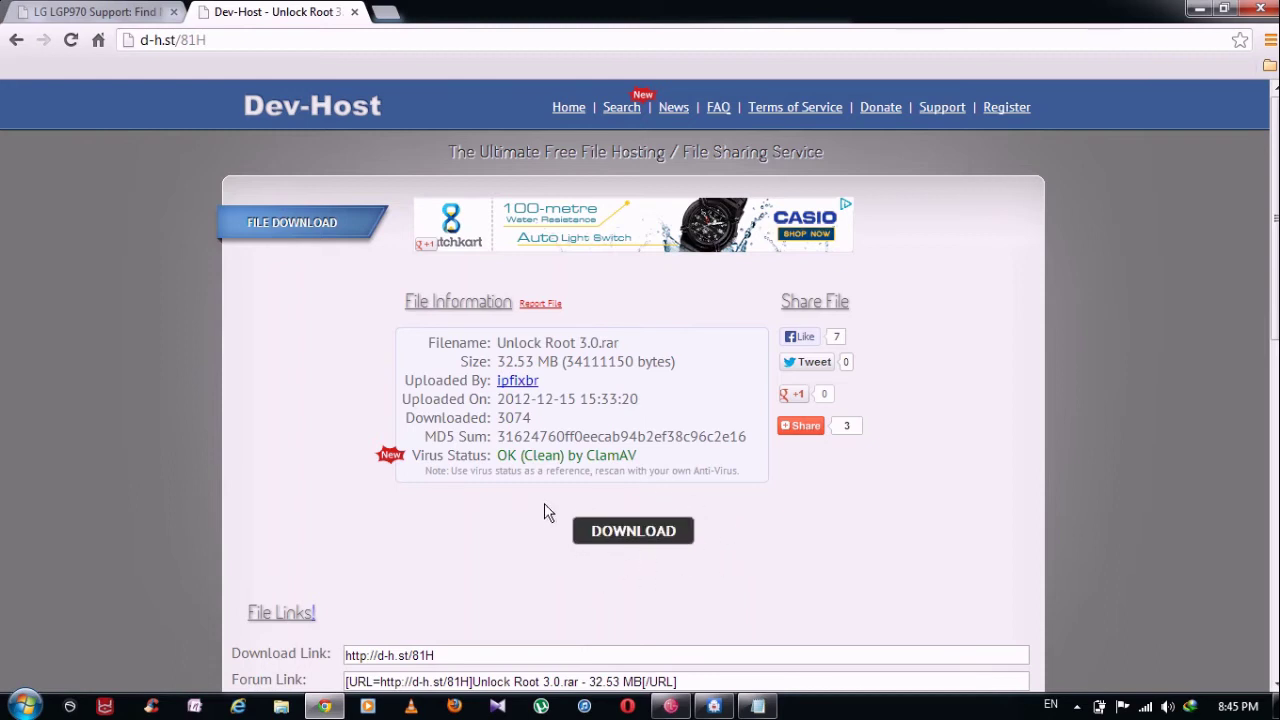
- Minimize Chrome and highlight the "Open it" instruction under Unlock Root in the Notepad notes
{"action": "left_click", "coordinate": [1199, 9]}
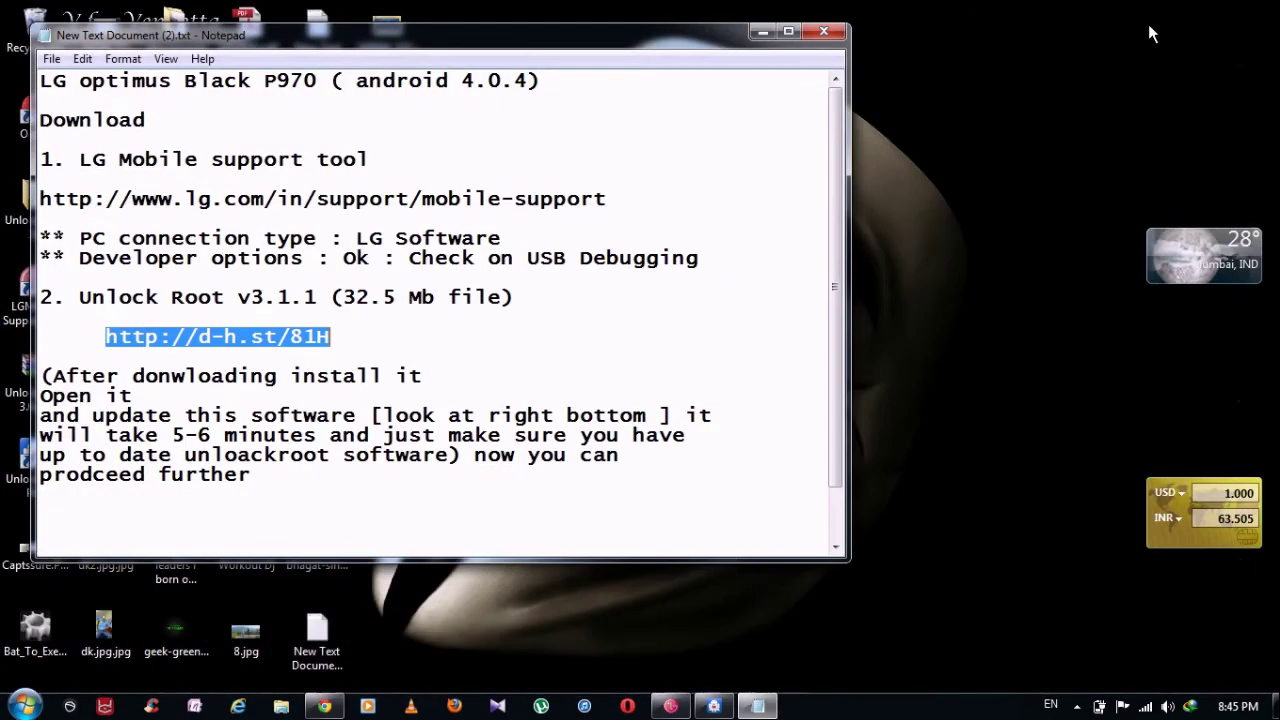
{"action": "left_click", "coordinate": [278, 454]}
{"action": "left_click_drag", "start_coordinate": [290, 376], "coordinate": [134, 396]}
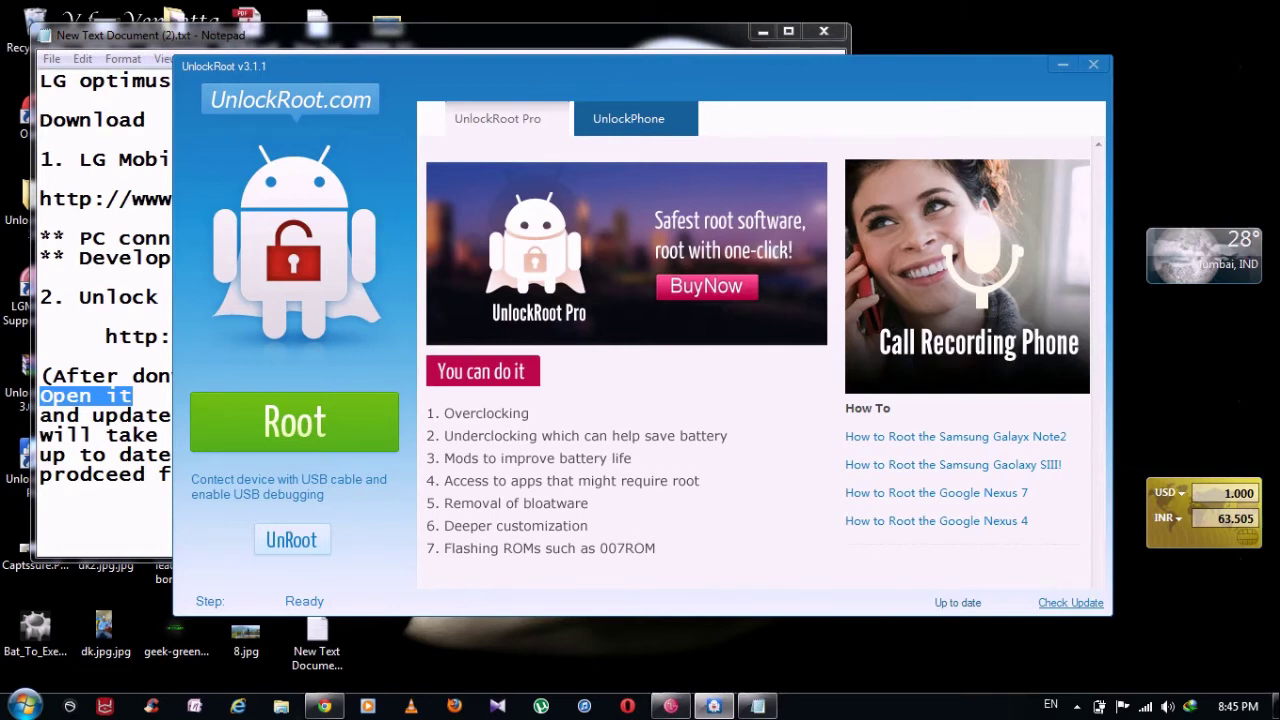
- Return to the Notepad notes and highlight "Developer options" and "Check on USB Debugging" in turn
{"action": "left_click", "coordinate": [614, 44]}
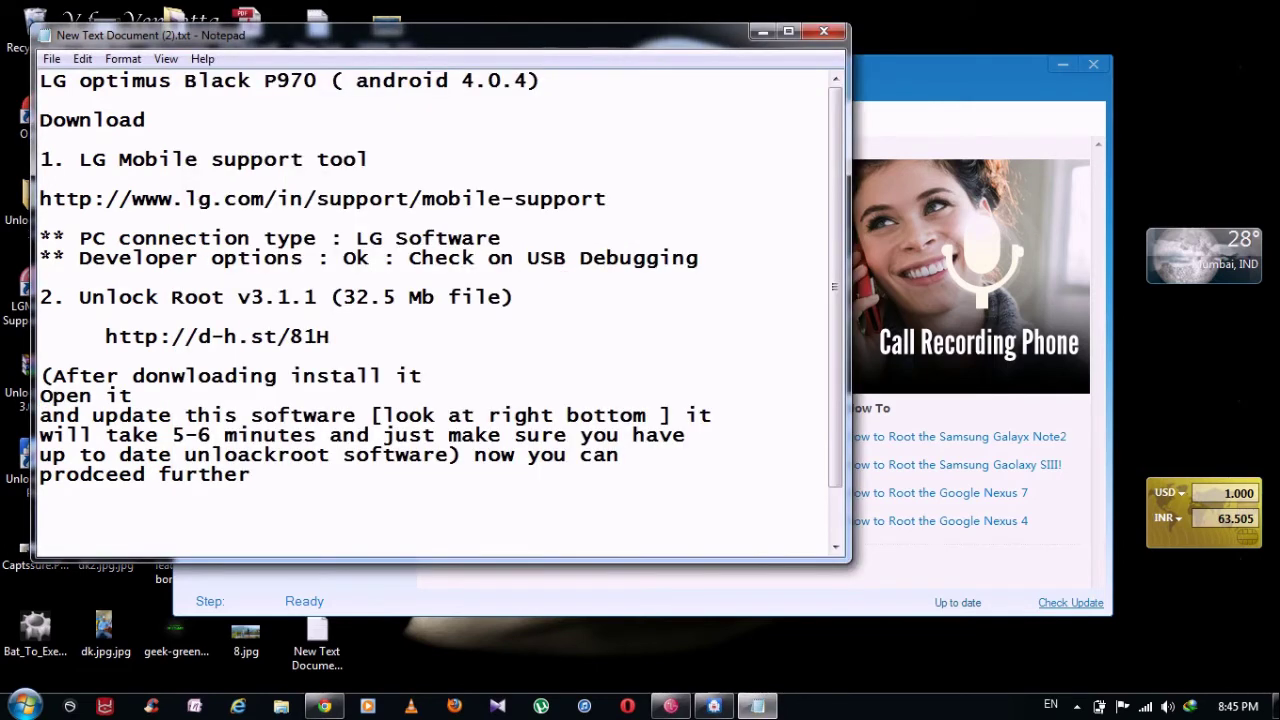
{"action": "left_click_drag", "start_coordinate": [78, 258], "coordinate": [304, 258]}
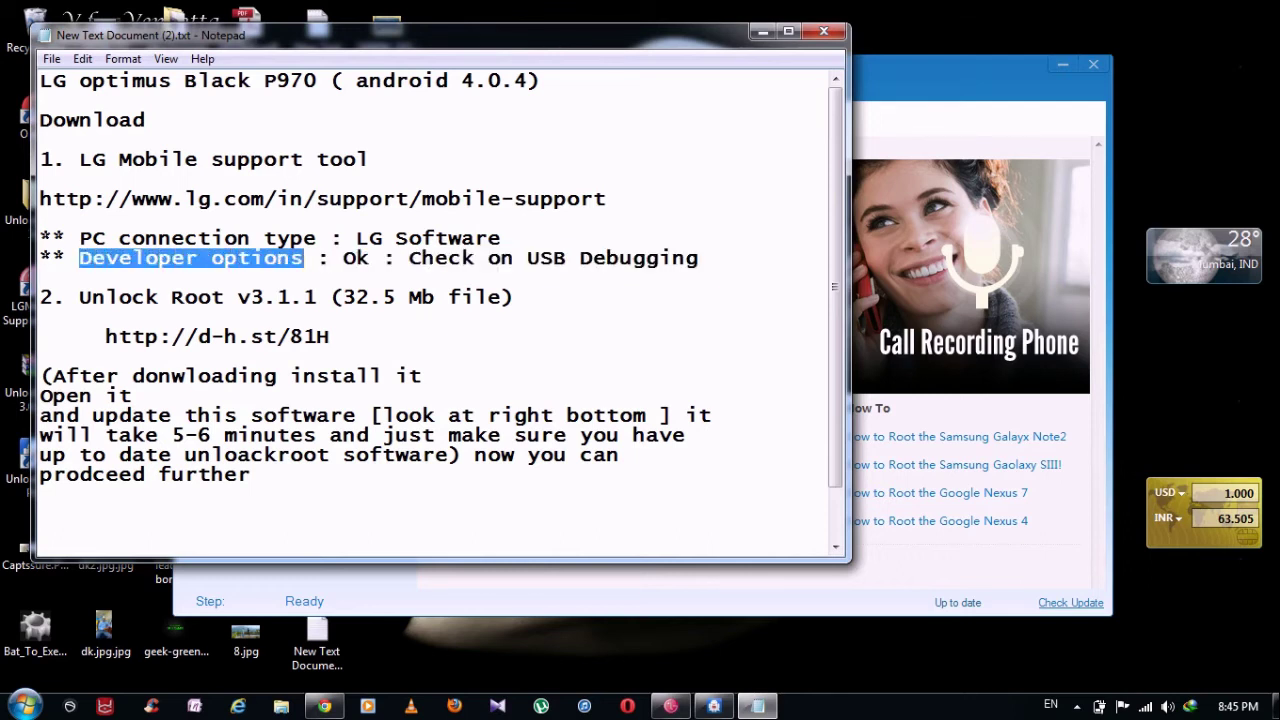
{"action": "left_click", "coordinate": [292, 258]}
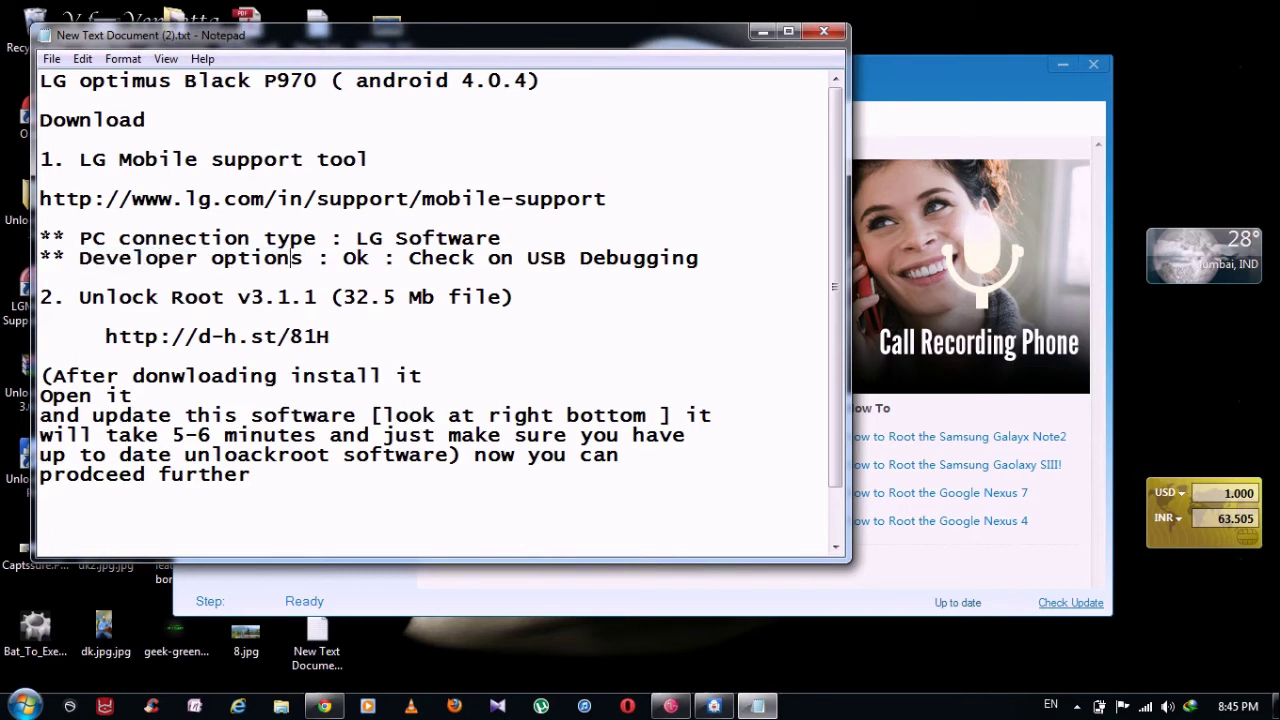
{"action": "left_click_drag", "start_coordinate": [381, 258], "coordinate": [698, 258]}
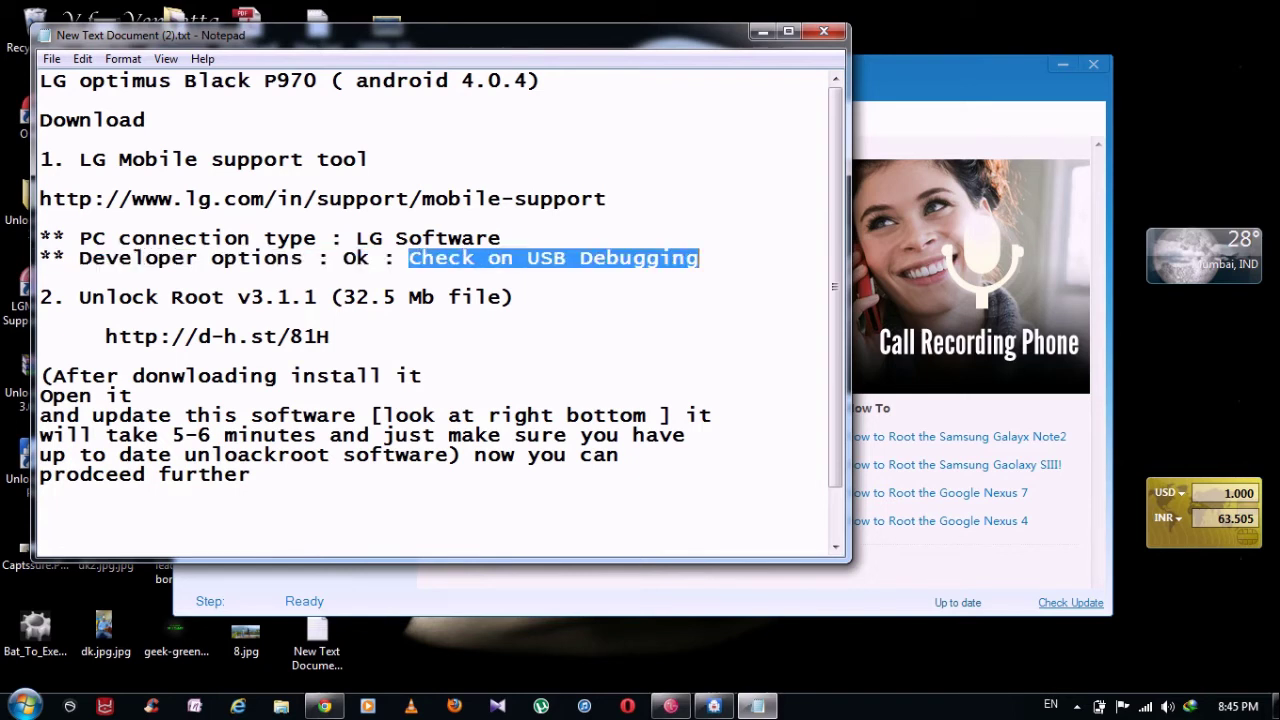
{"action": "key", "text": "Right"}
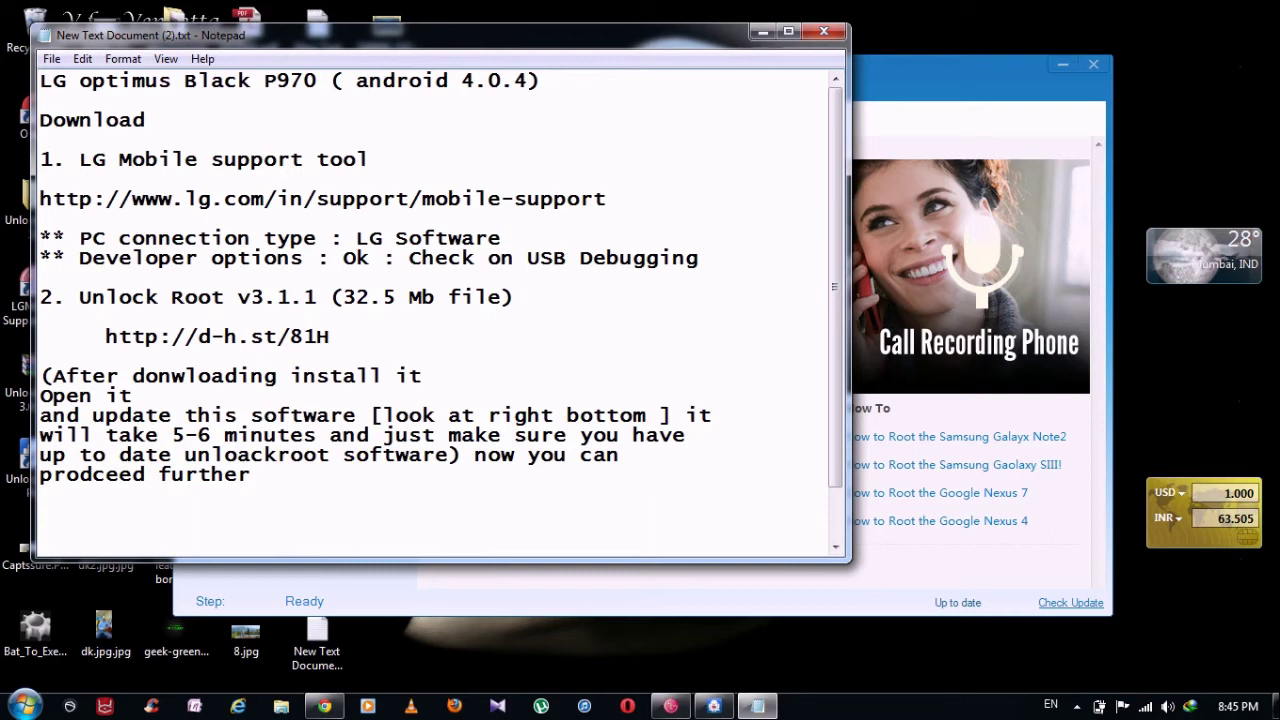
- Switch to UnlockRoot, view the connected LGP970's status in LG Mobile Support Tool, and minimize that tool
{"action": "left_click", "coordinate": [924, 574]}
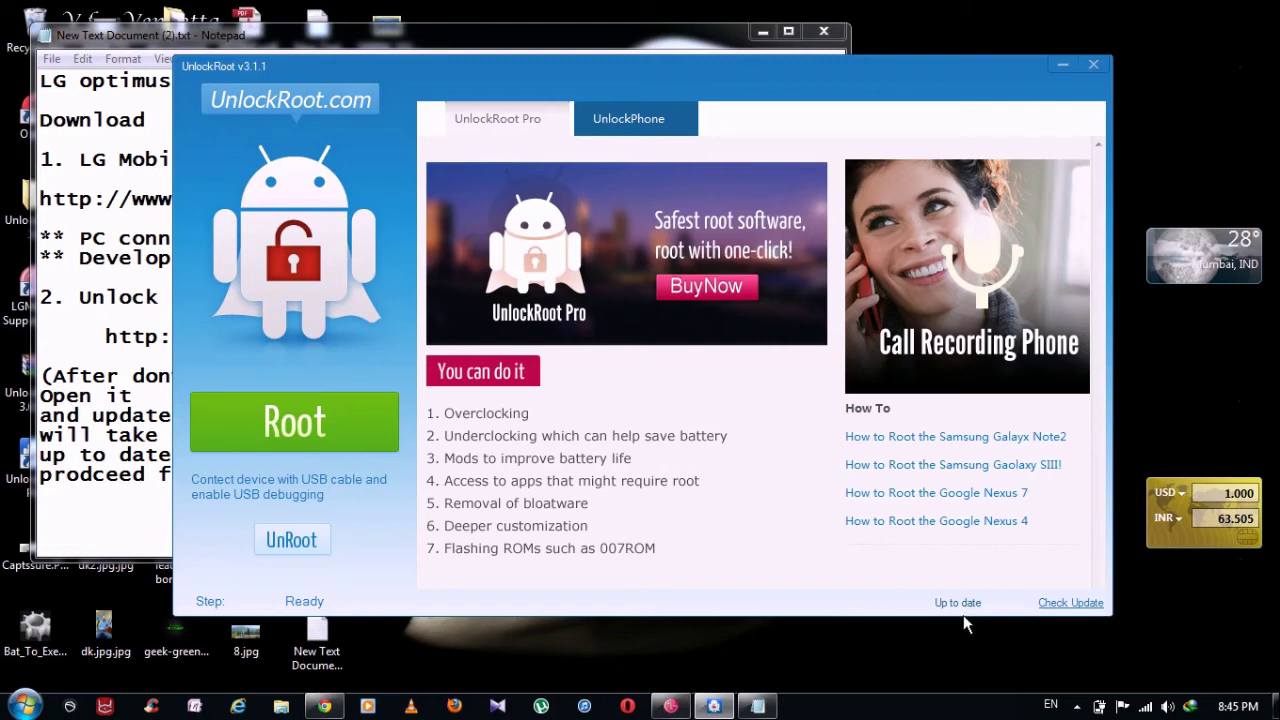
{"action": "left_click", "coordinate": [668, 705]}
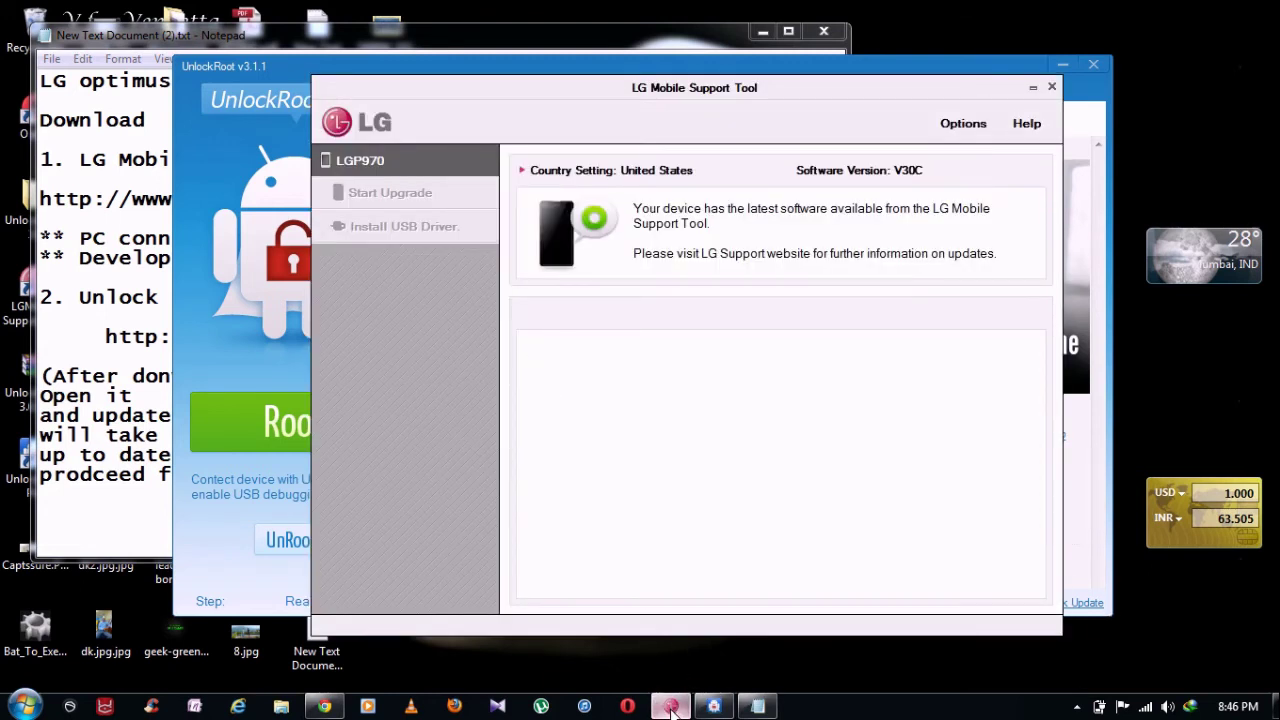
{"action": "left_click", "coordinate": [1033, 88]}
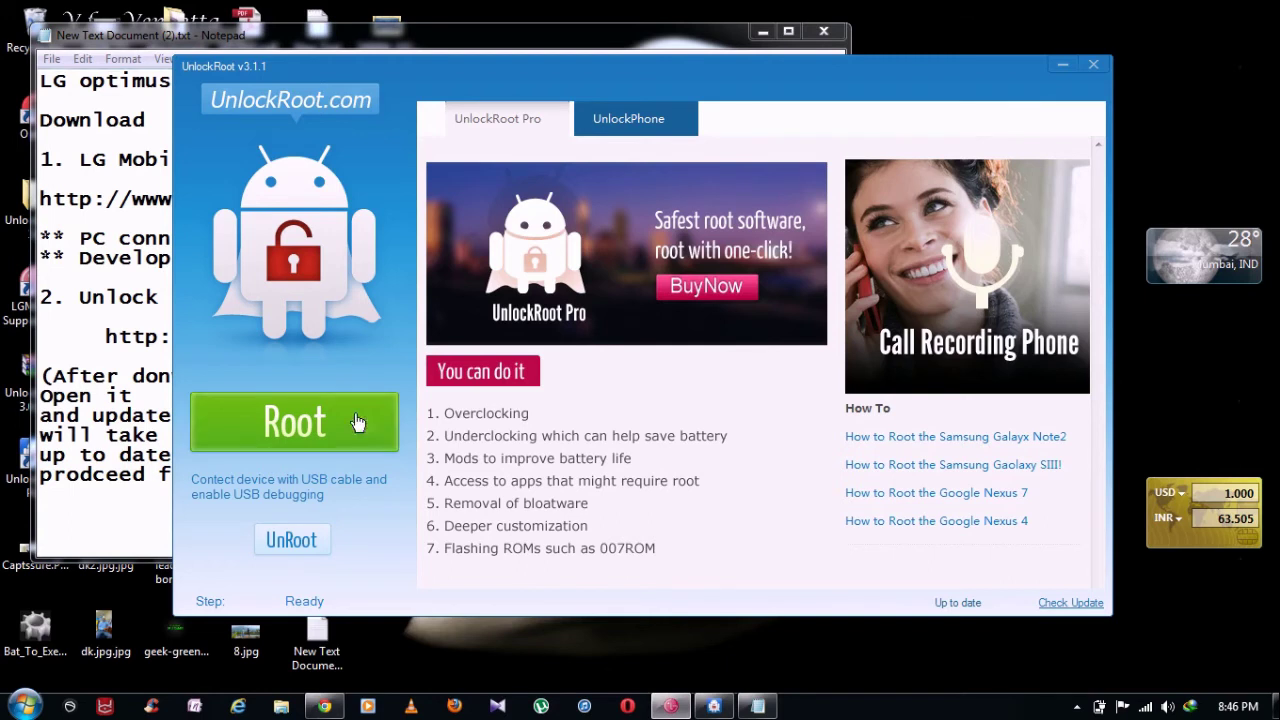
- View the hidden system tray icons, minimize the notes, and start rooting the phone in UnlockRoot
{"action": "left_click", "coordinate": [1077, 707]}
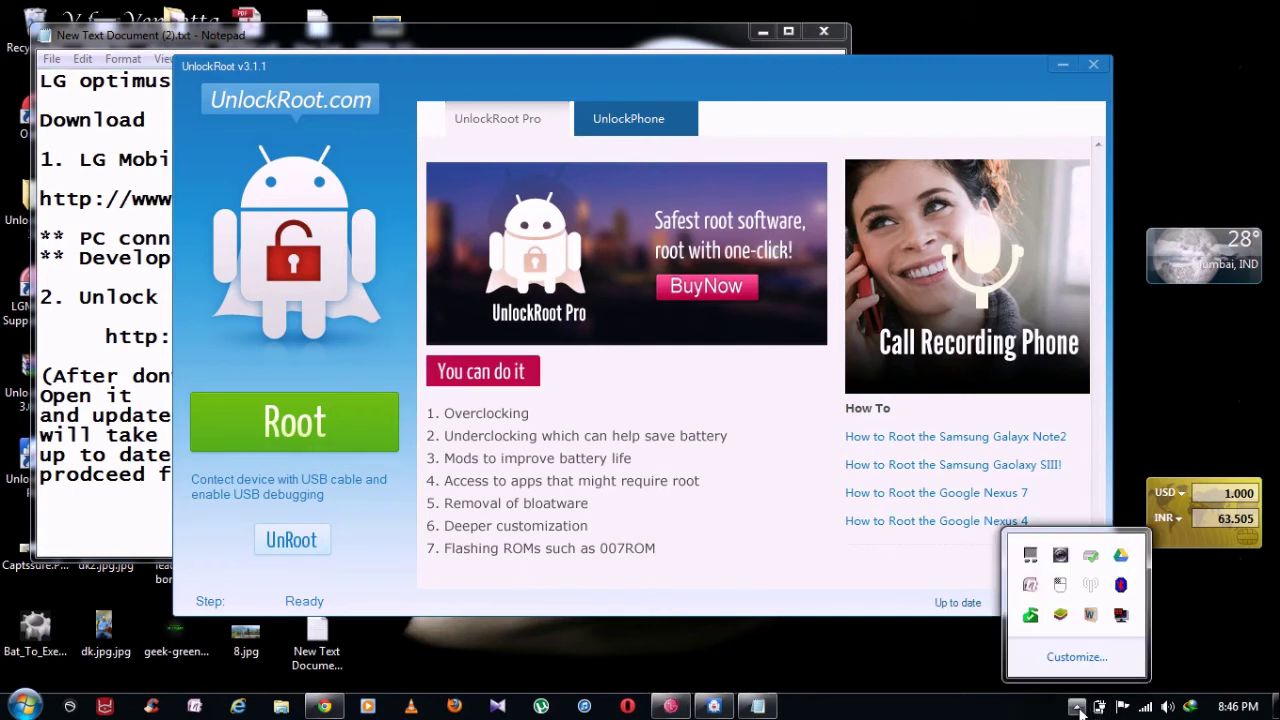
{"action": "left_click", "coordinate": [371, 570]}
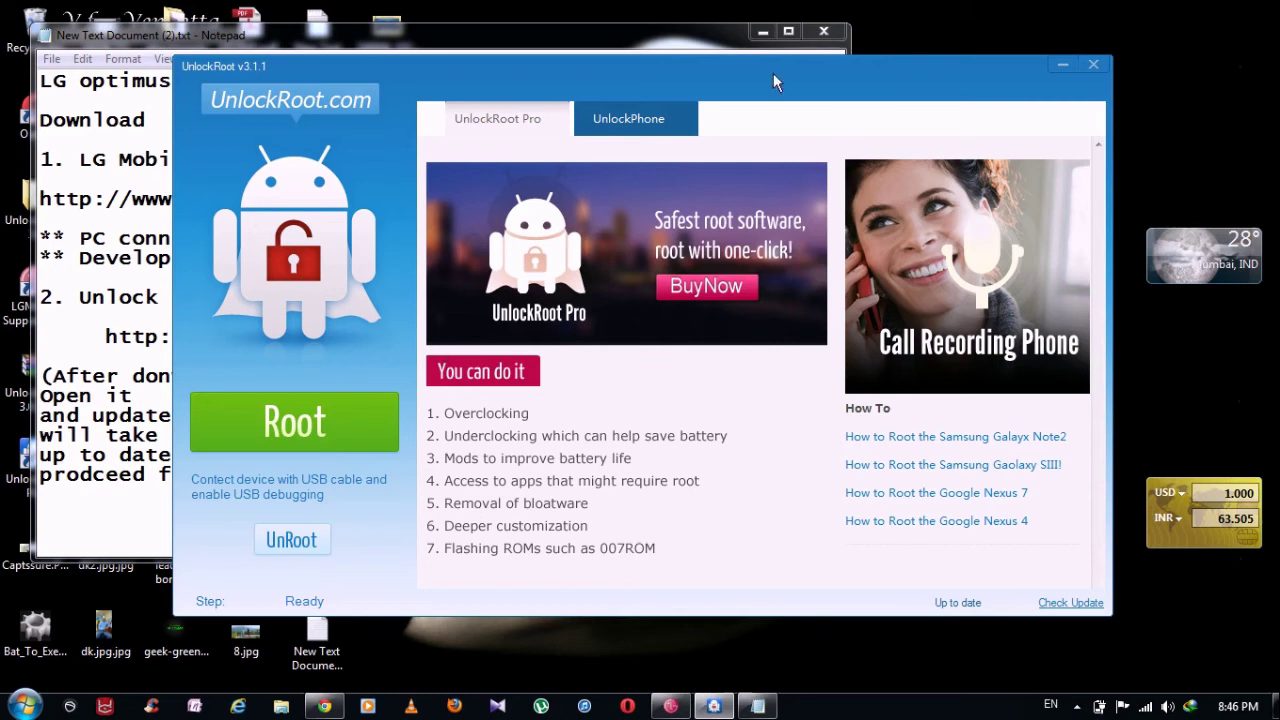
{"action": "left_click", "coordinate": [762, 31]}
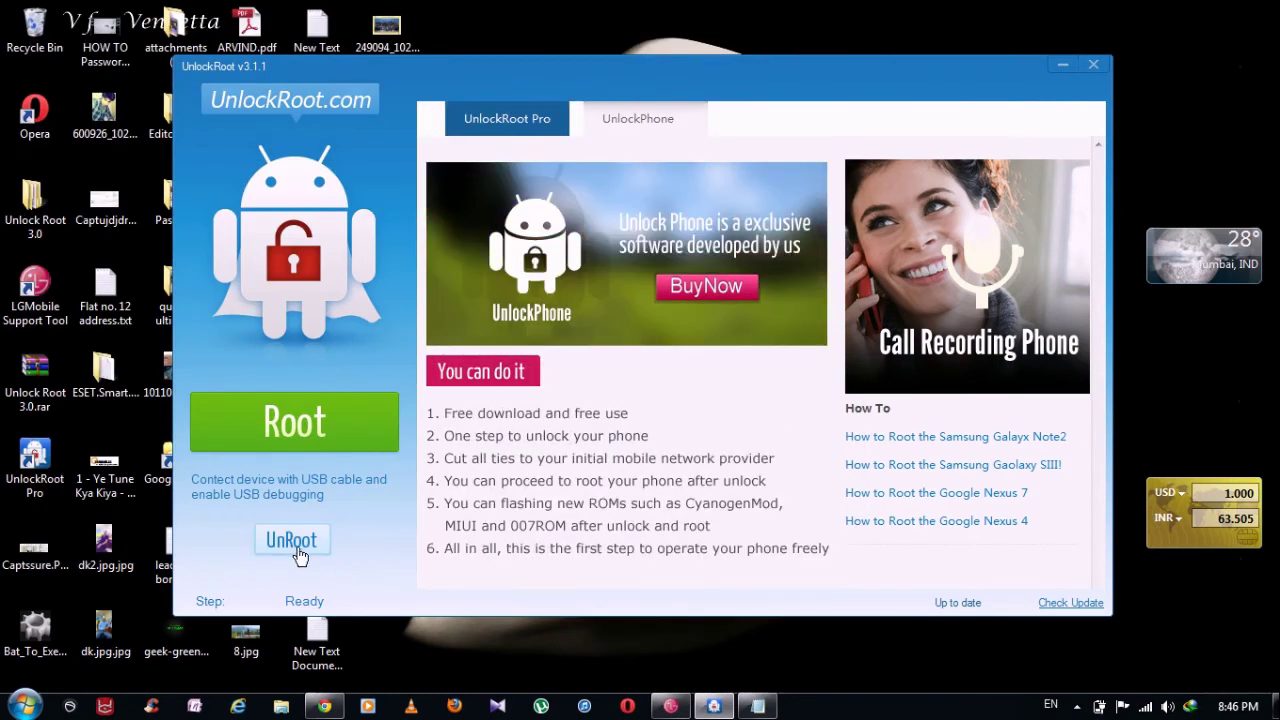
{"action": "left_click", "coordinate": [311, 426]}
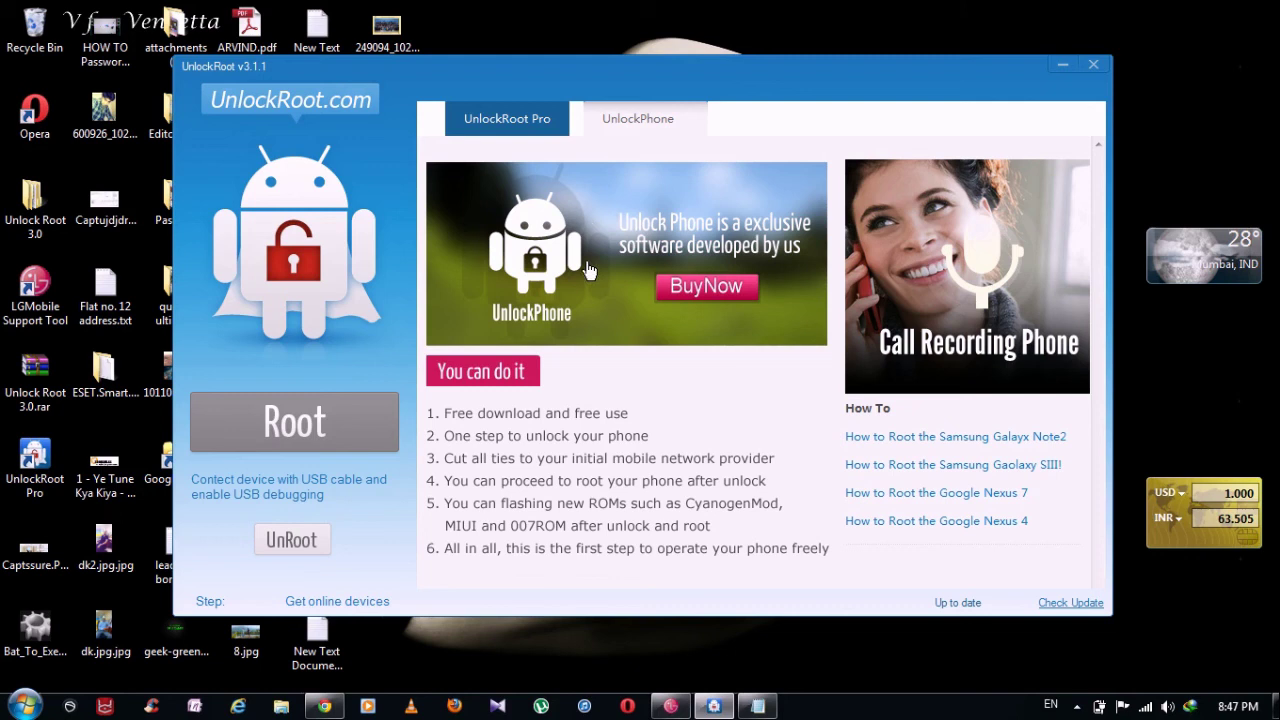
- Reopen the Notepad notes, read their closing lines, and minimize them
{"action": "mouse_move", "coordinate": [757, 706]}
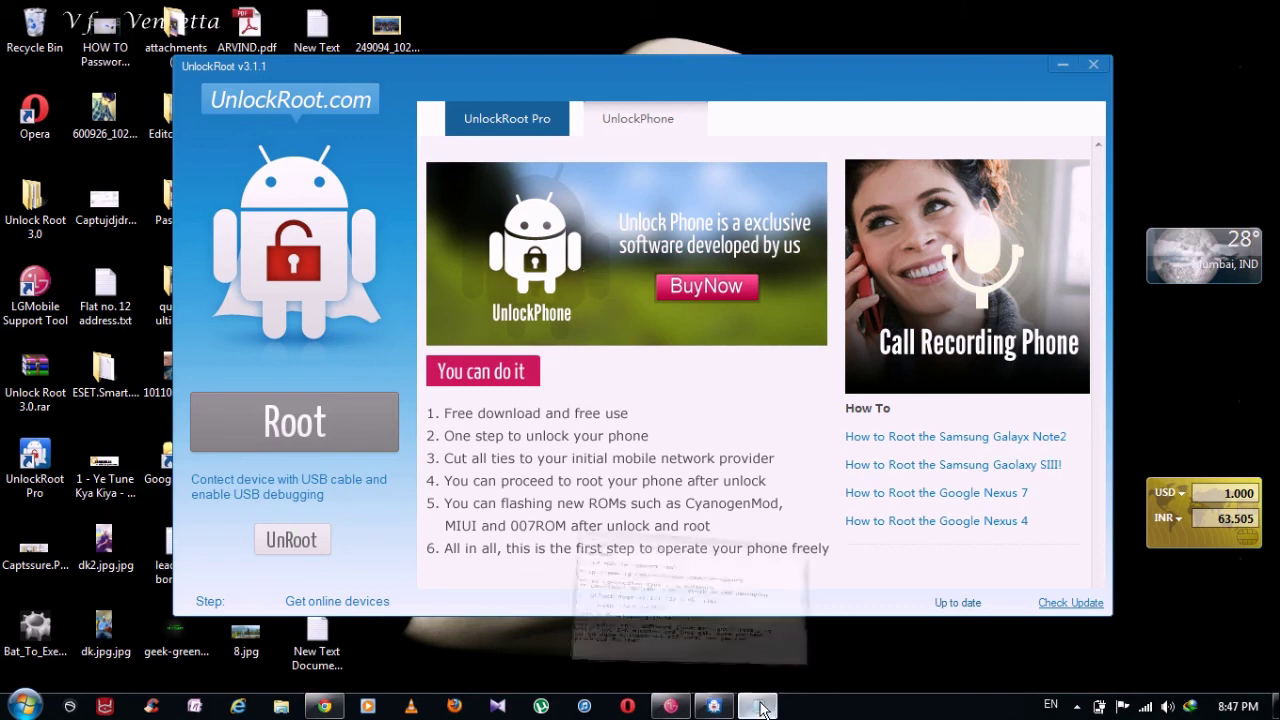
{"action": "left_click", "coordinate": [760, 565]}
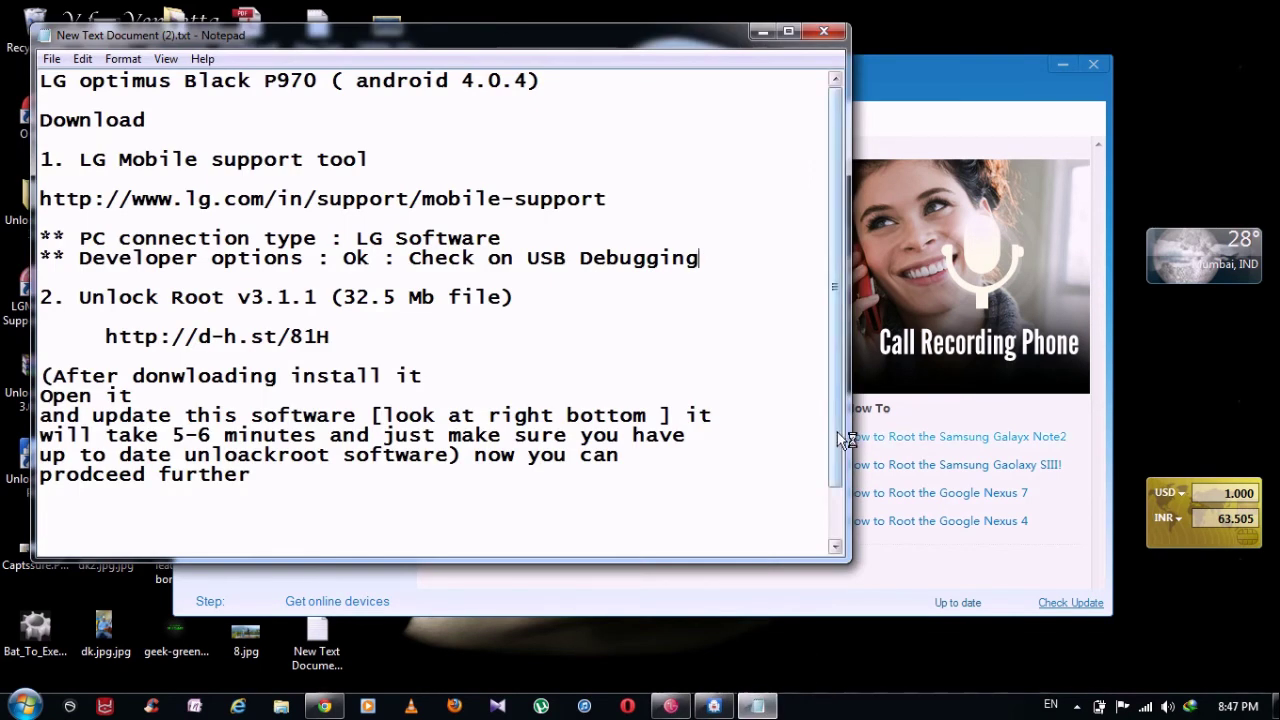
{"action": "left_click_drag", "start_coordinate": [838, 433], "coordinate": [831, 494]}
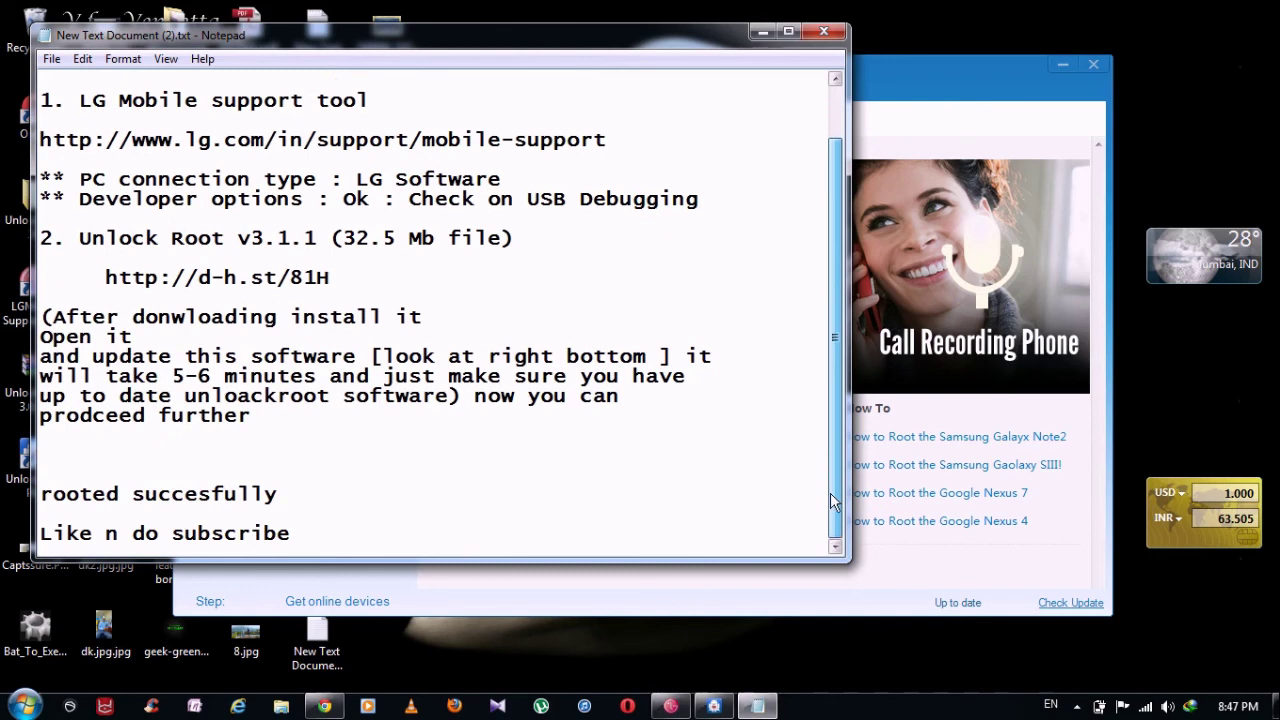
{"action": "left_click", "coordinate": [762, 33]}
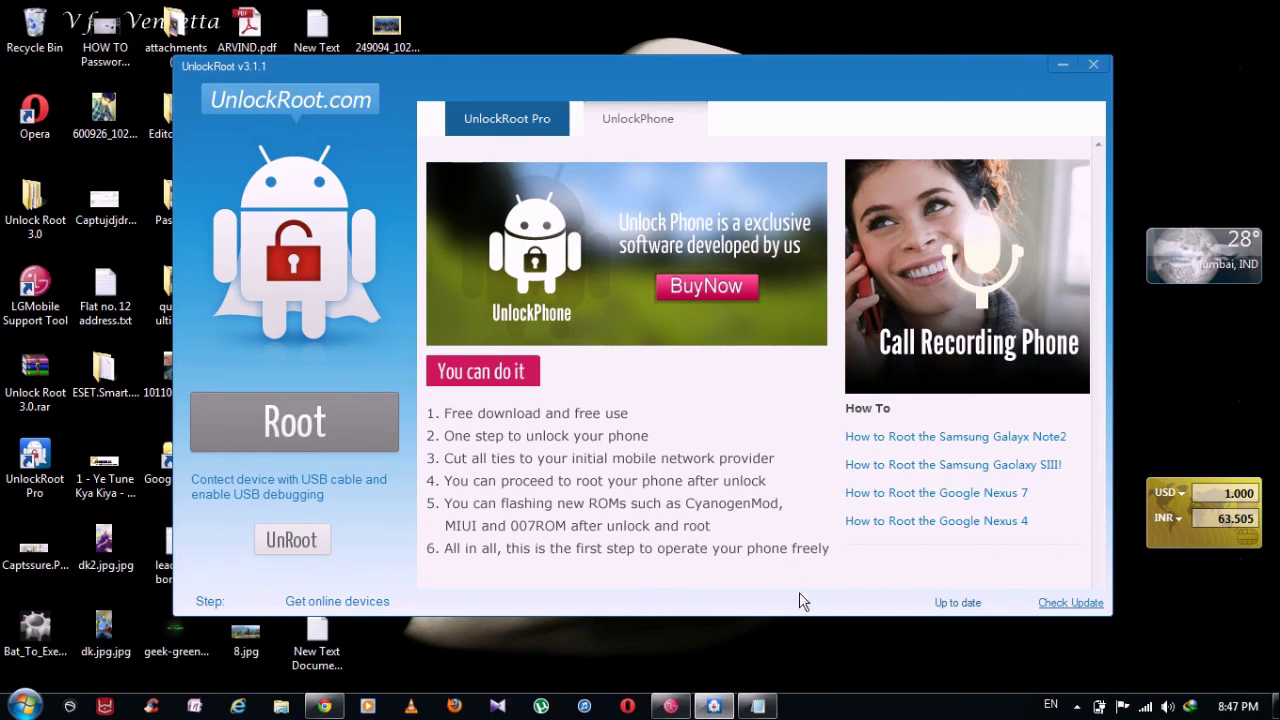
- View the hidden system tray icons again and bring the Notepad notes back to the front
{"action": "left_click", "coordinate": [1077, 706]}
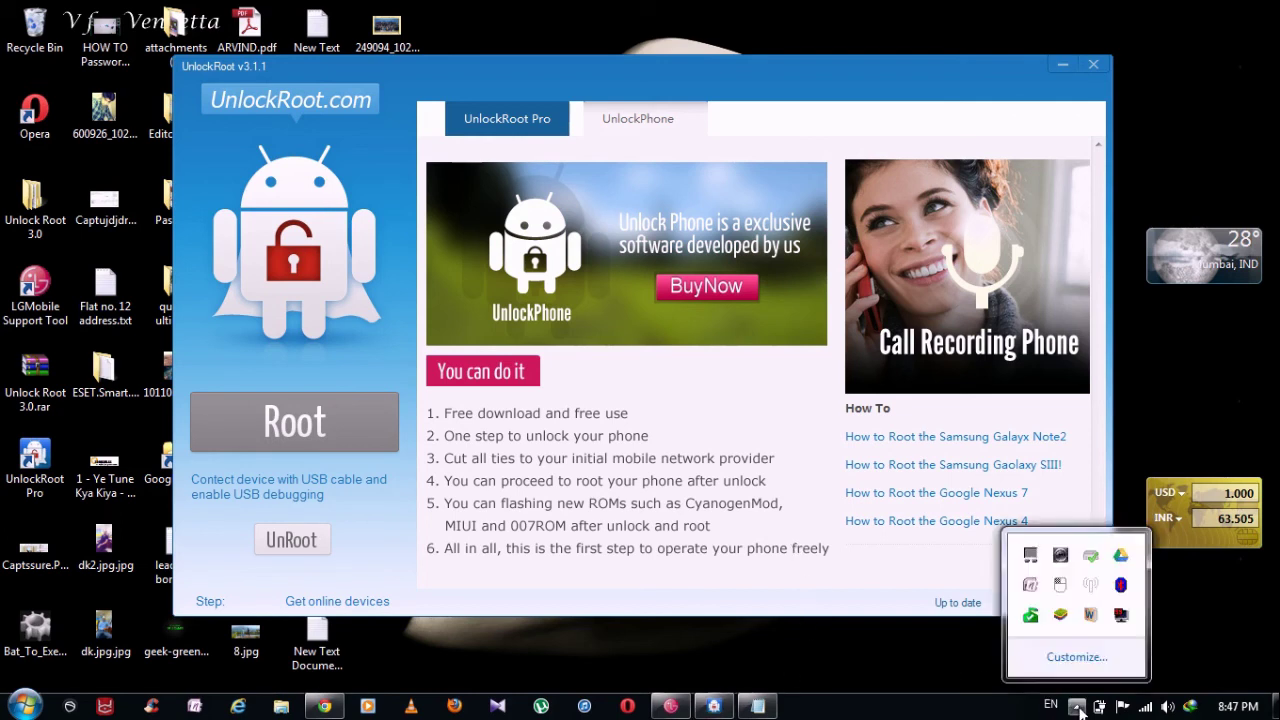
{"action": "left_click", "coordinate": [1080, 707]}
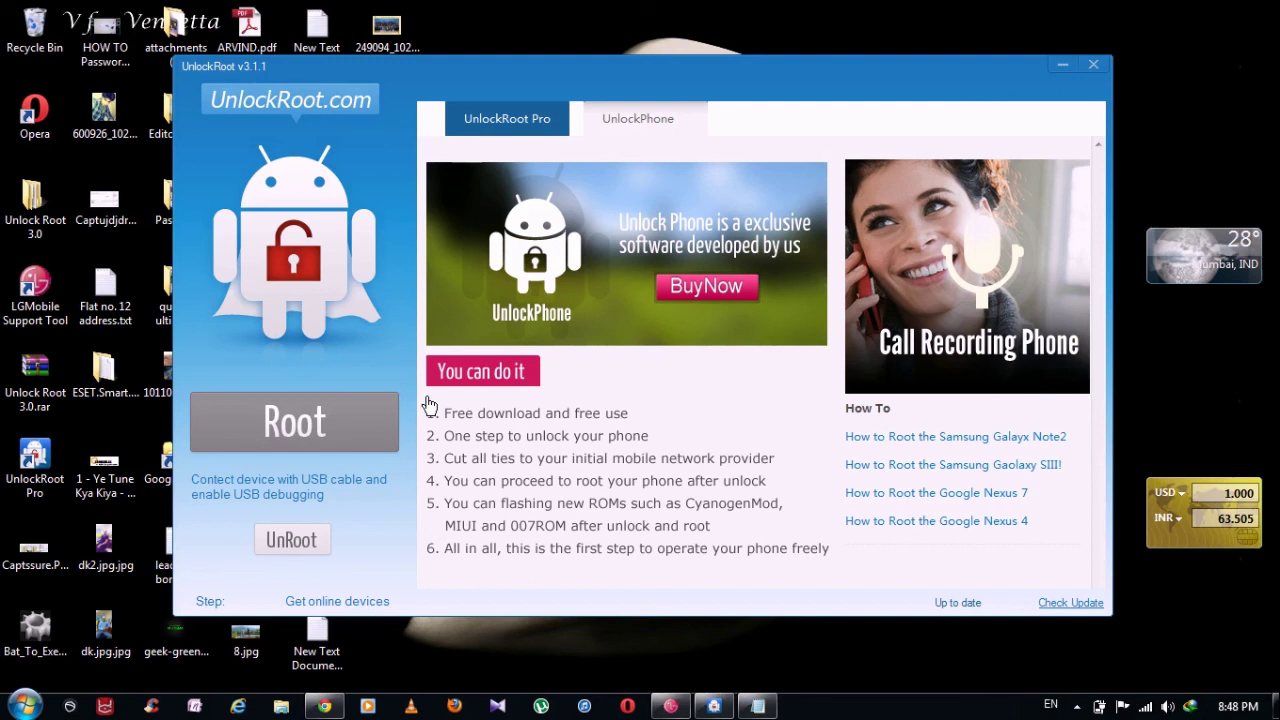
{"action": "left_click", "coordinate": [757, 706]}
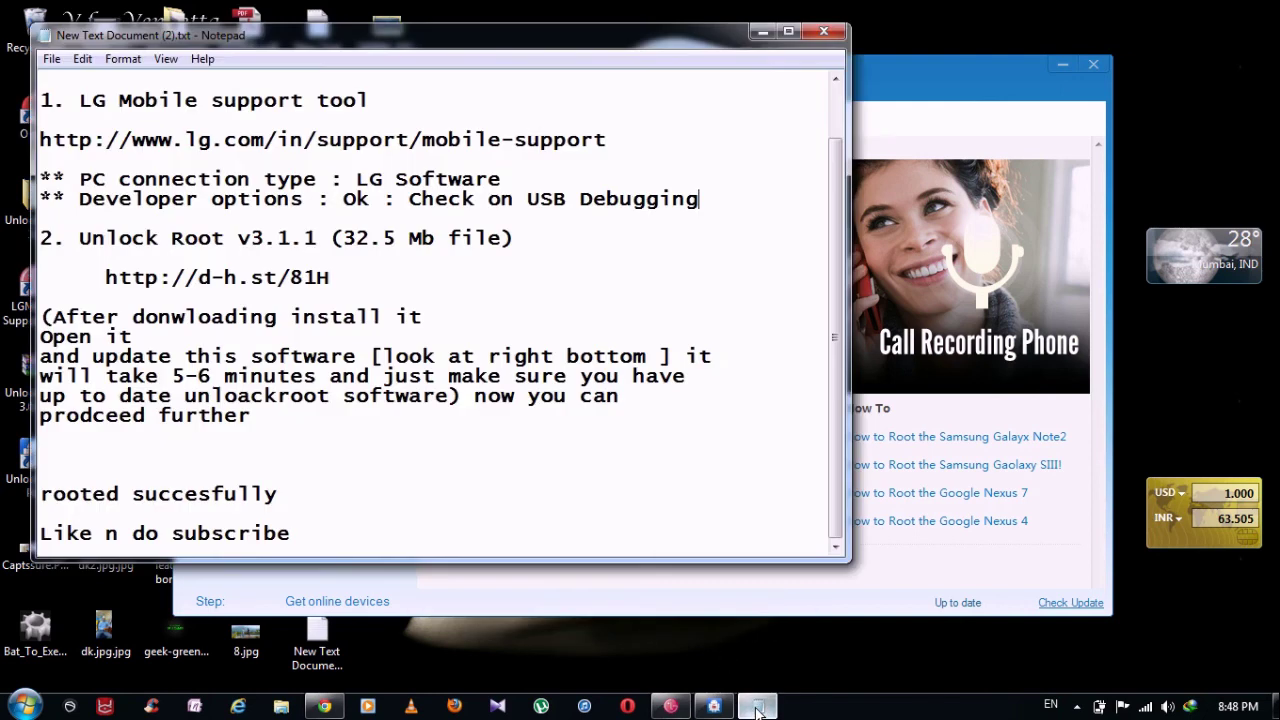
{"action": "left_click", "coordinate": [764, 33]}
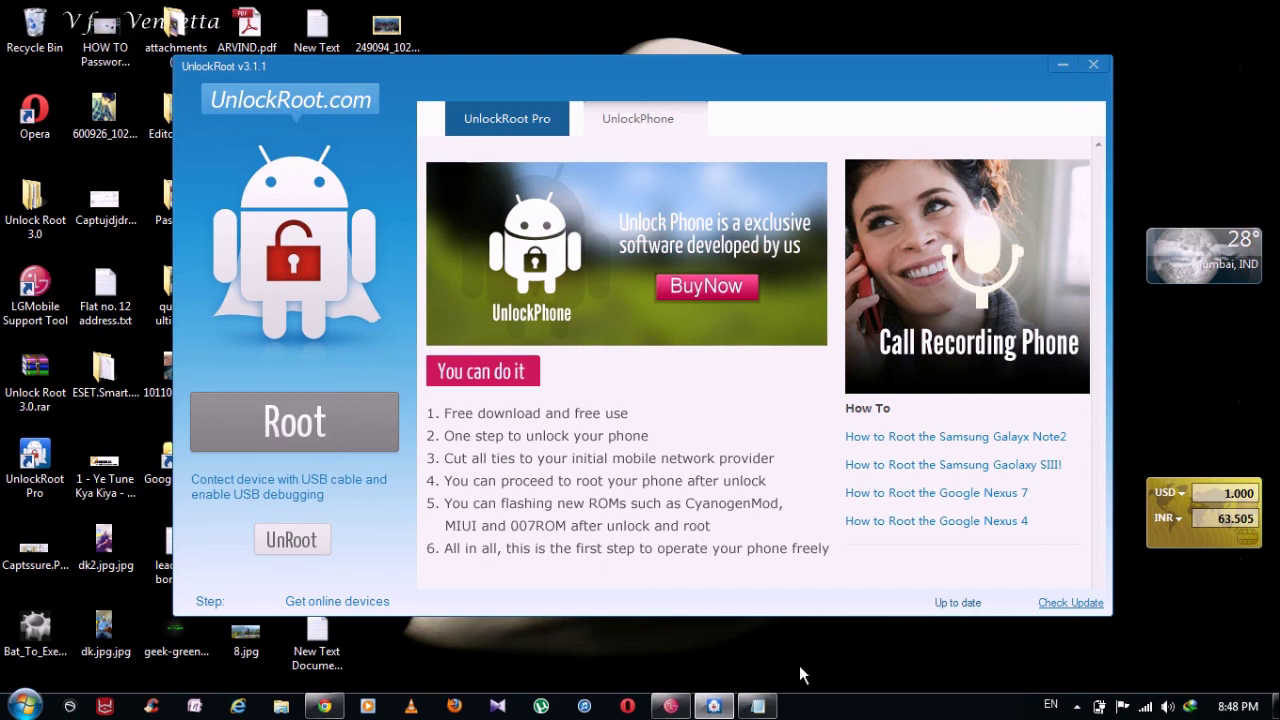
{"action": "left_click", "coordinate": [760, 706]}
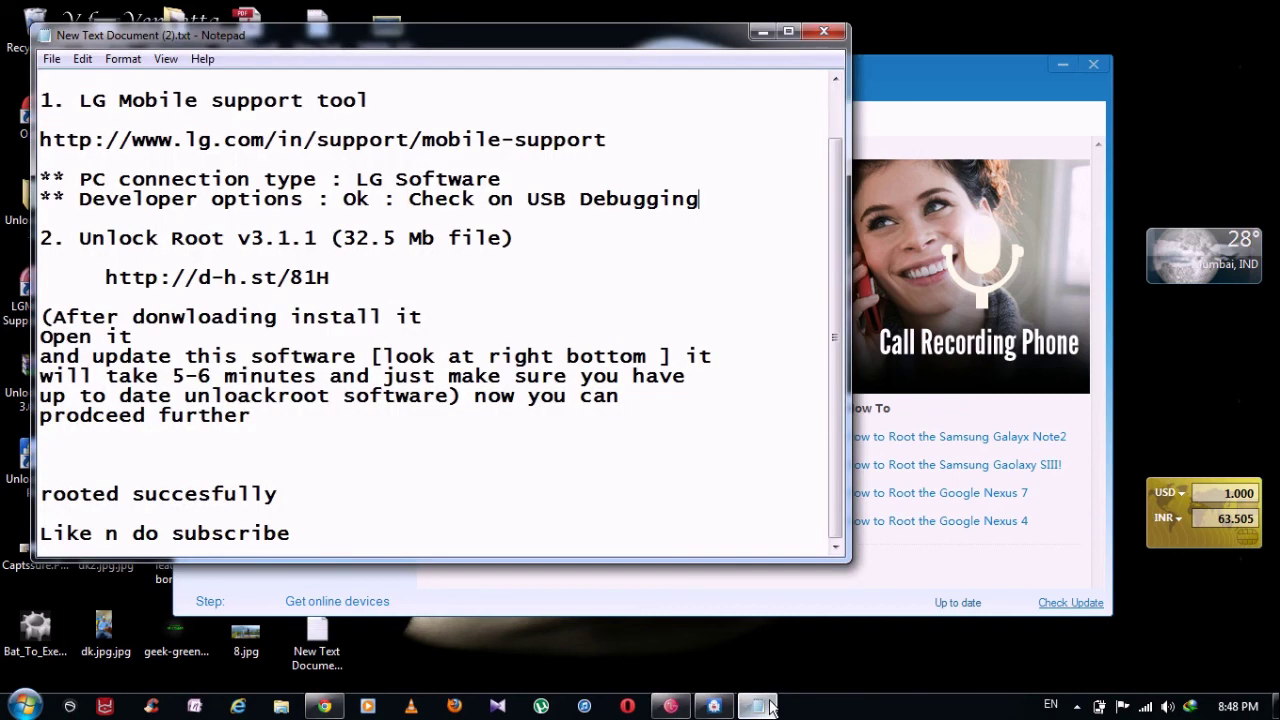